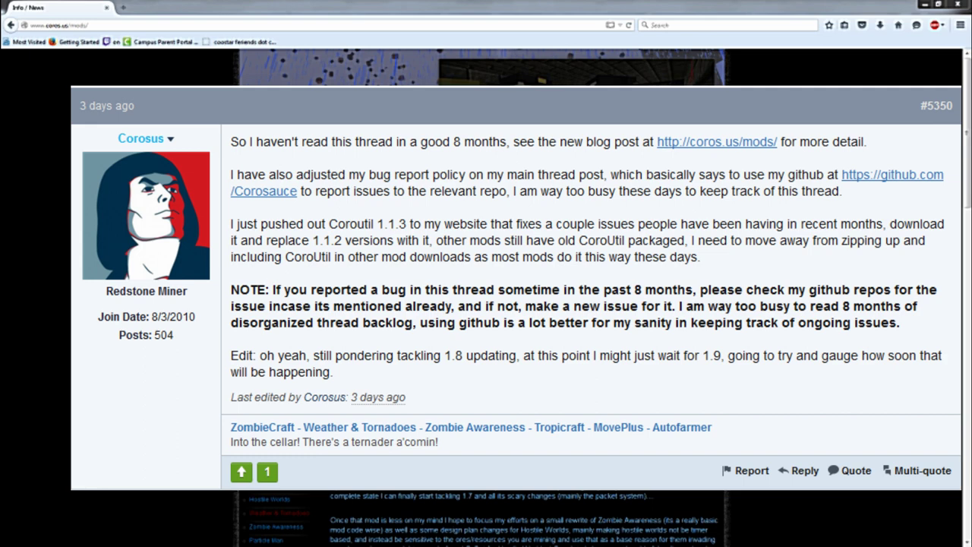
- Download weather2-2.3.9 for MC v1.7.10.jar from the Local Weather & Storms page's mirror, skipping the ad and saving the file
{"action": "left_click", "coordinate": [313, 292]}
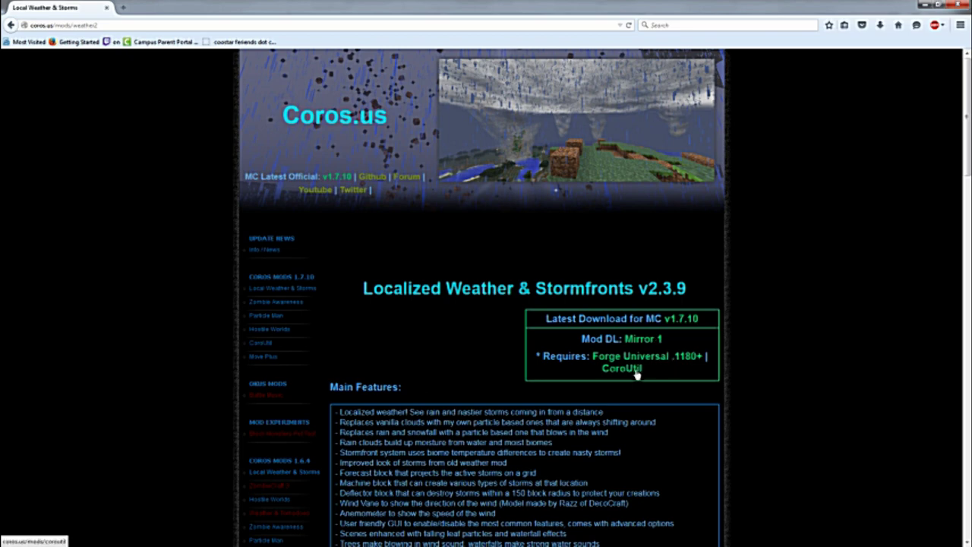
{"action": "left_click", "coordinate": [649, 341]}
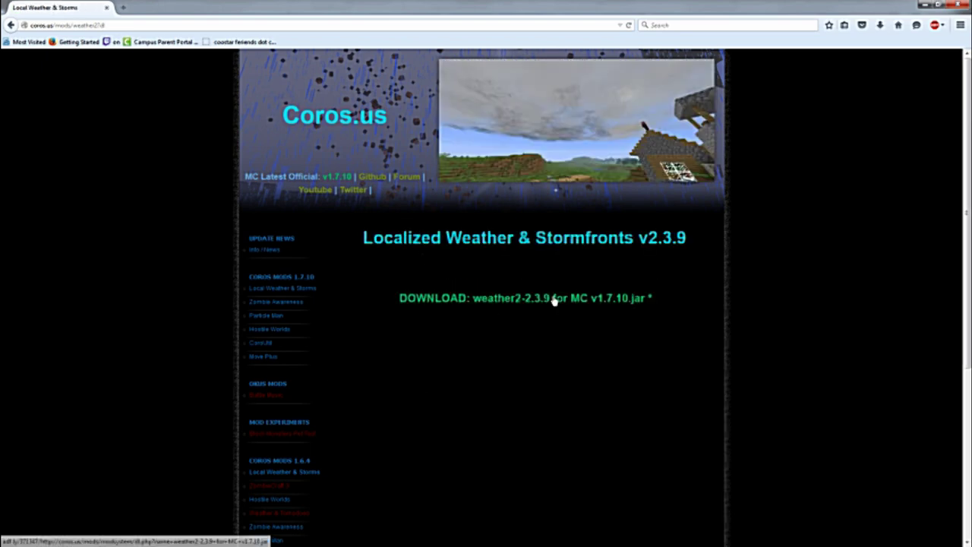
{"action": "left_click", "coordinate": [553, 300]}
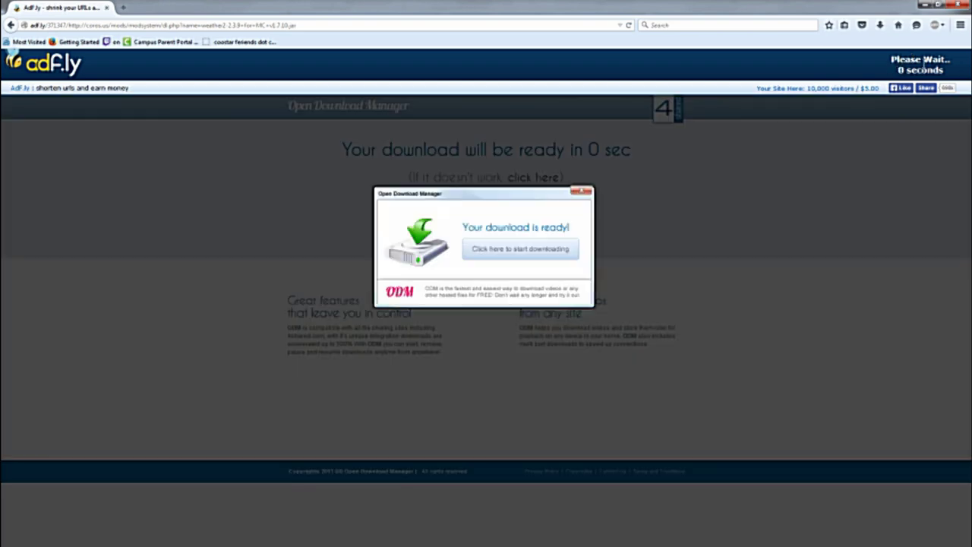
{"action": "left_click", "coordinate": [520, 248]}
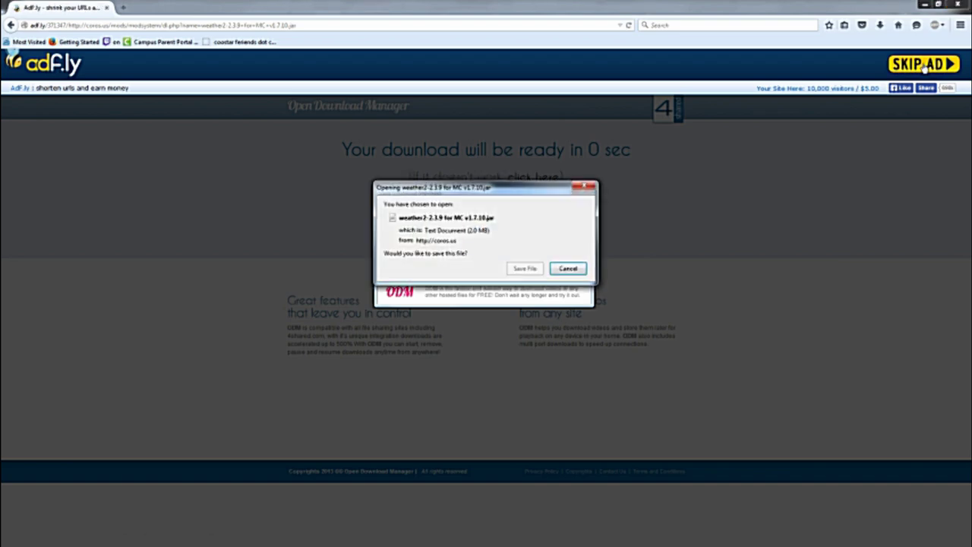
{"action": "left_click", "coordinate": [524, 269]}
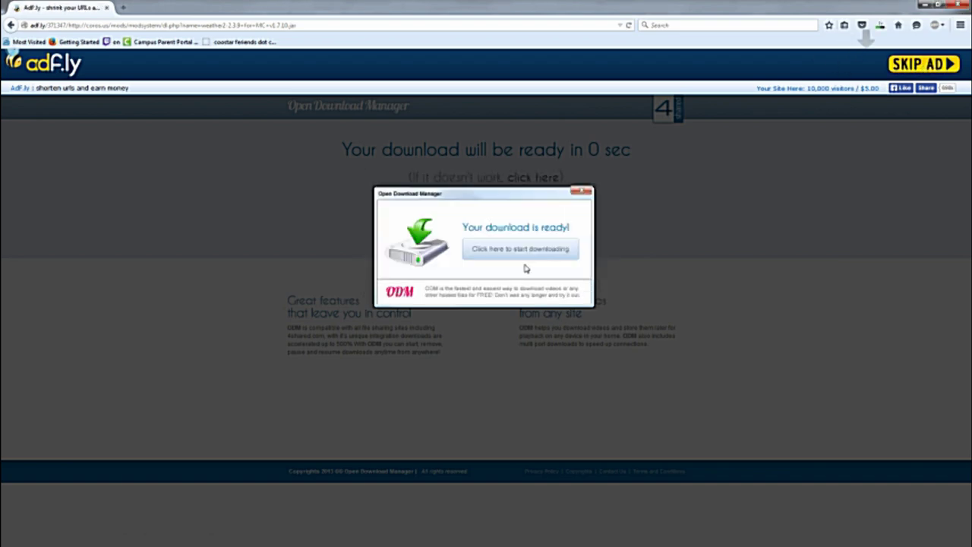
- Return to the weather mod's page, follow its Forge Universal requirement and select Minecraft version 1.7.10 on the Forge site
{"action": "left_click", "coordinate": [17, 25]}
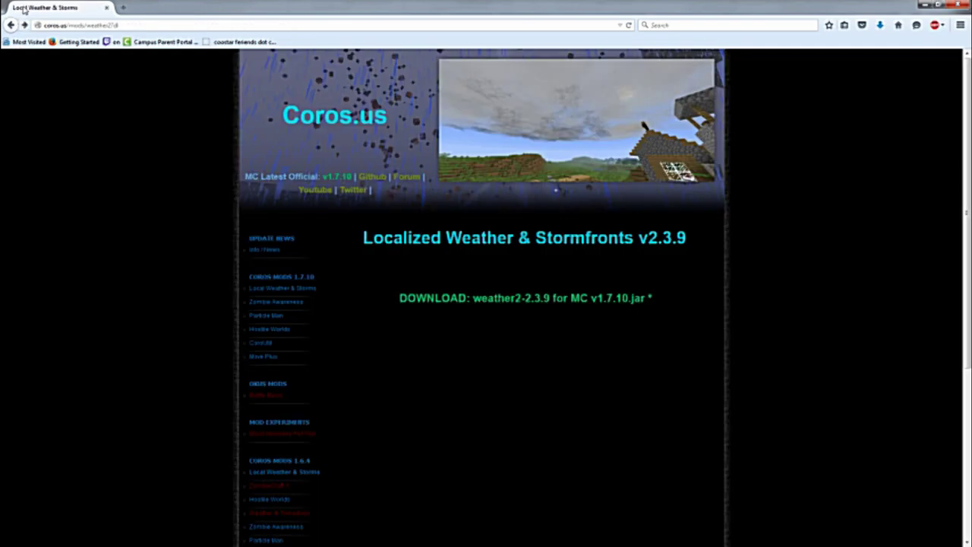
{"action": "left_click", "coordinate": [9, 26]}
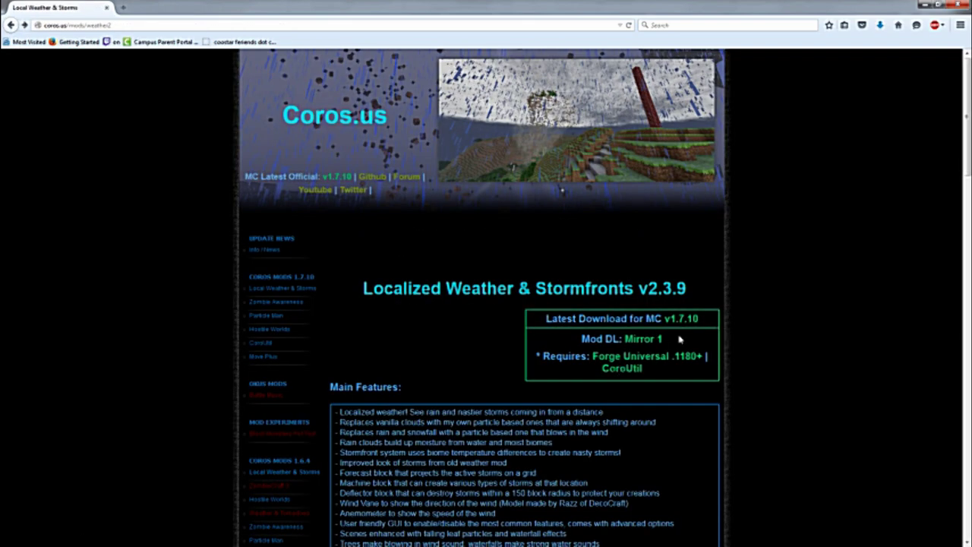
{"action": "left_click", "coordinate": [626, 361]}
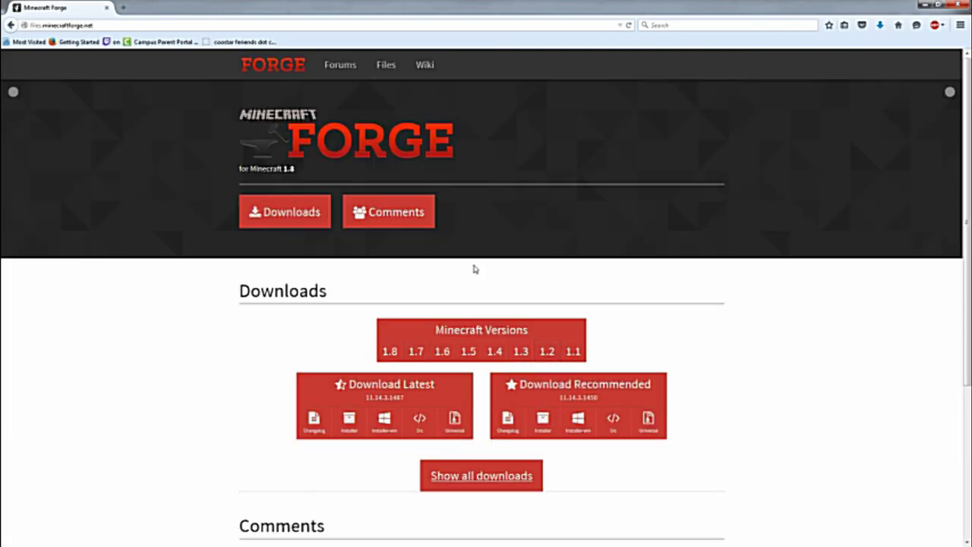
{"action": "mouse_move", "coordinate": [416, 350]}
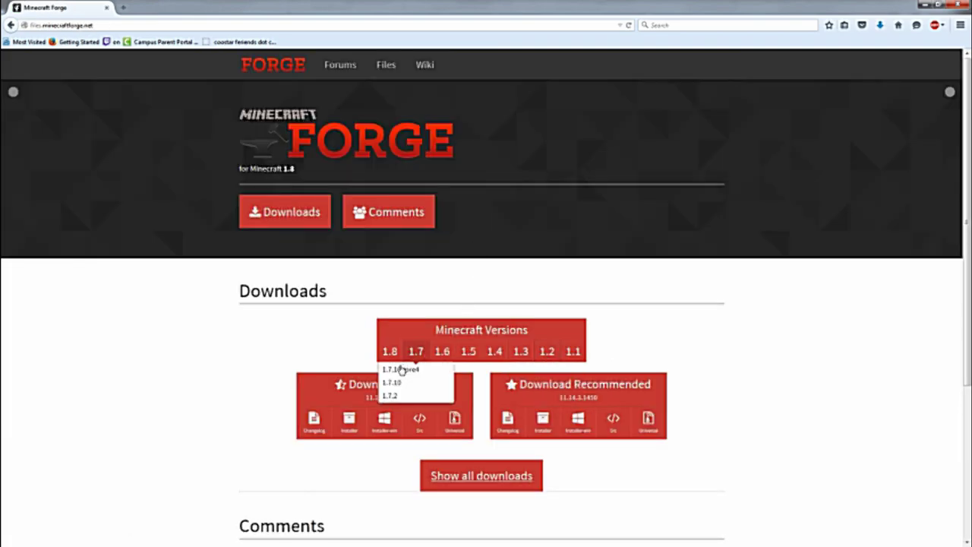
{"action": "left_click", "coordinate": [399, 382]}
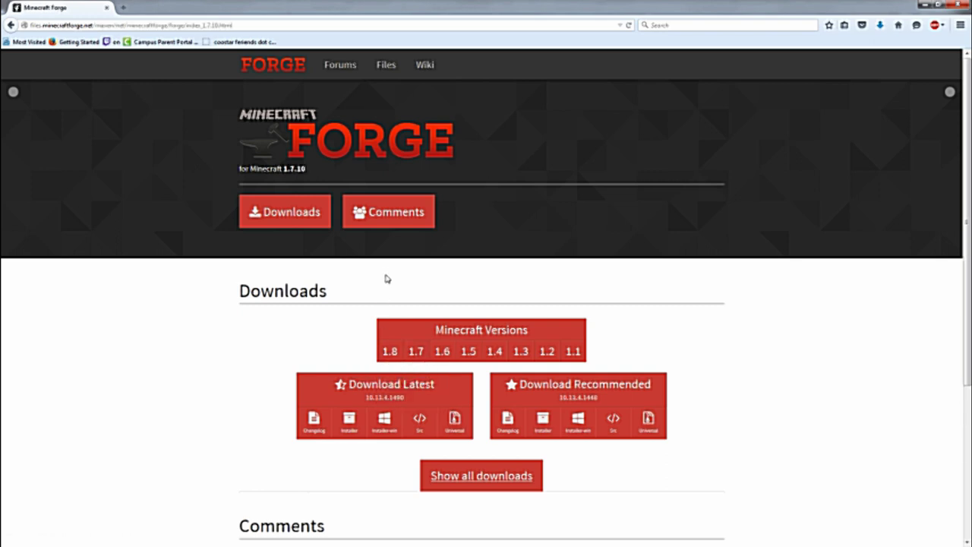
- Download the latest Forge 10.13.4.1490 Windows installer for Minecraft 1.7.10, skipping the ad and saving the file
{"action": "mouse_move", "coordinate": [416, 353]}
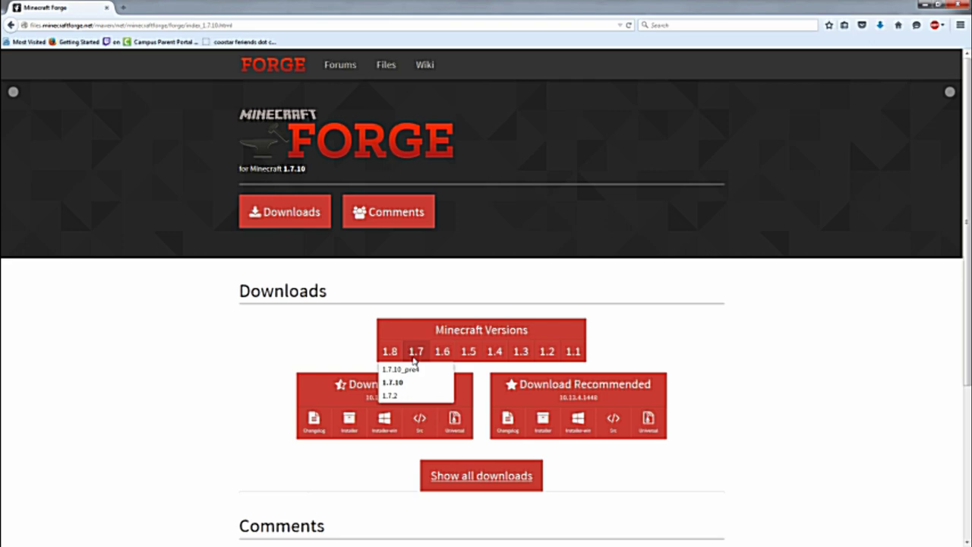
{"action": "scroll", "coordinate": [212, 391], "scroll_direction": "down", "scroll_amount": 5}
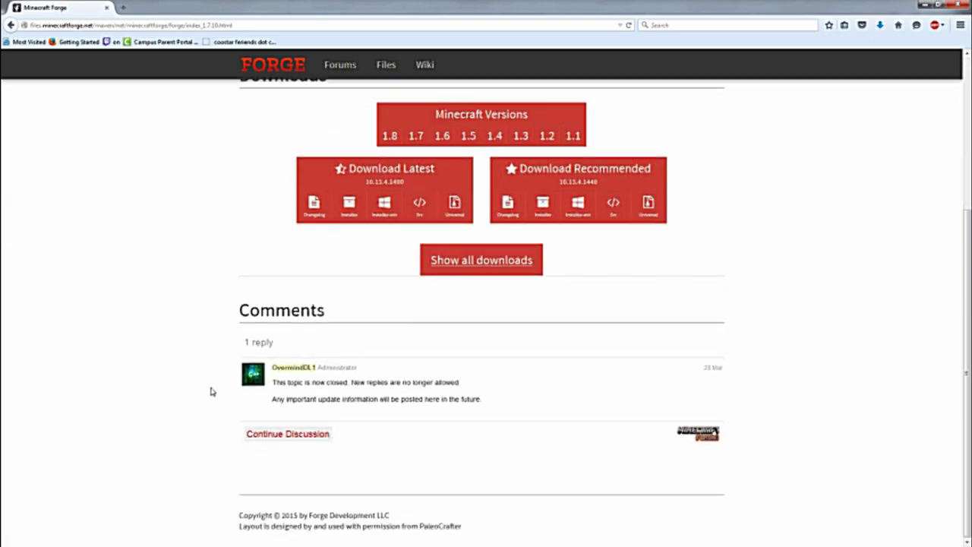
{"action": "scroll", "coordinate": [212, 391], "scroll_direction": "up", "scroll_amount": 5}
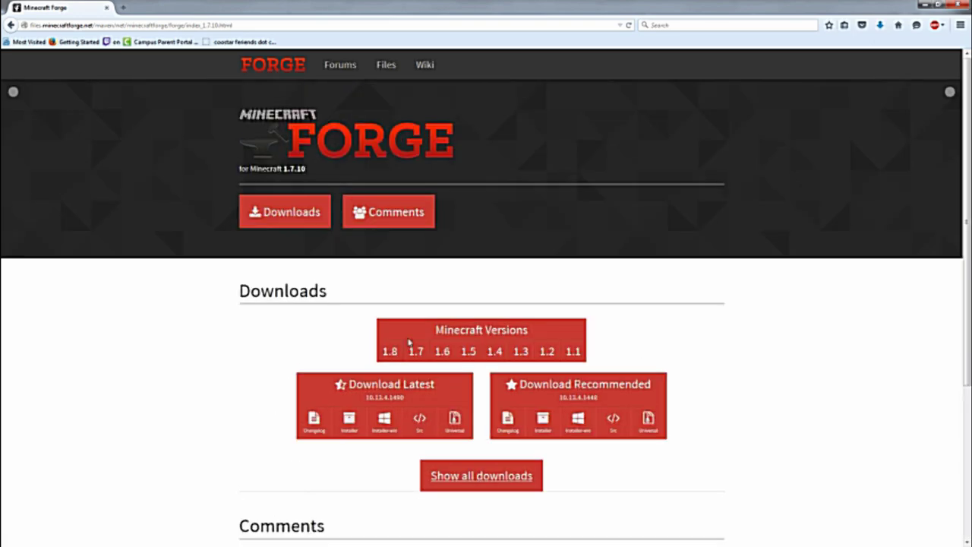
{"action": "left_click", "coordinate": [382, 427]}
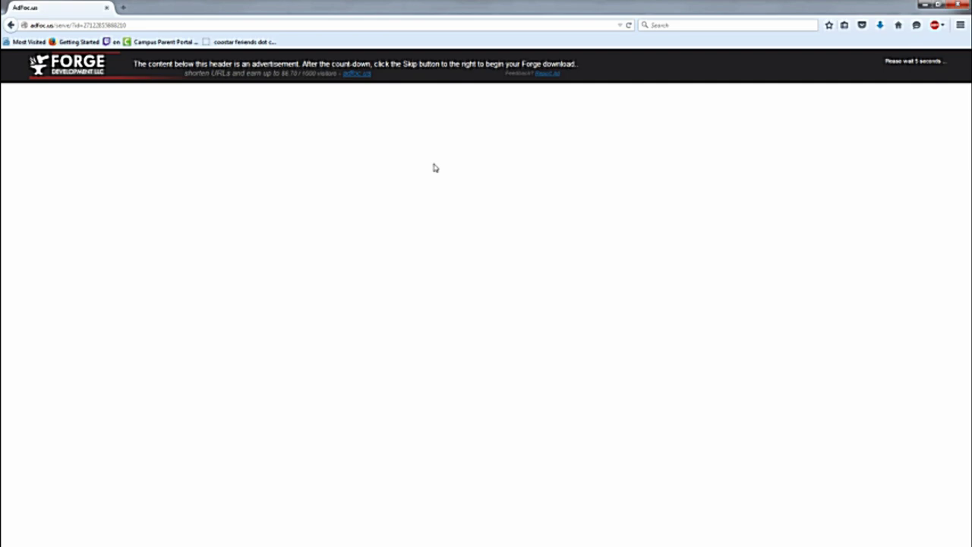
{"action": "left_click", "coordinate": [914, 66]}
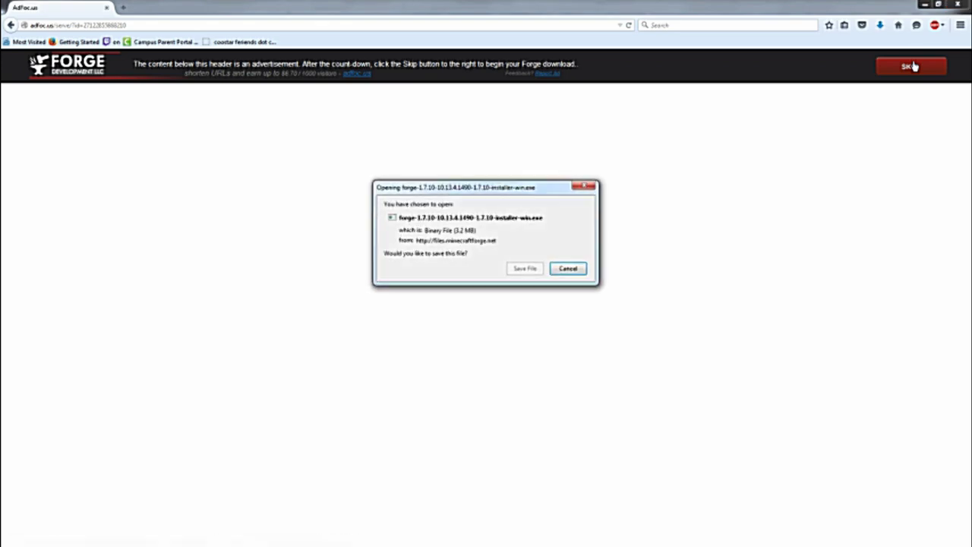
{"action": "left_click", "coordinate": [529, 269]}
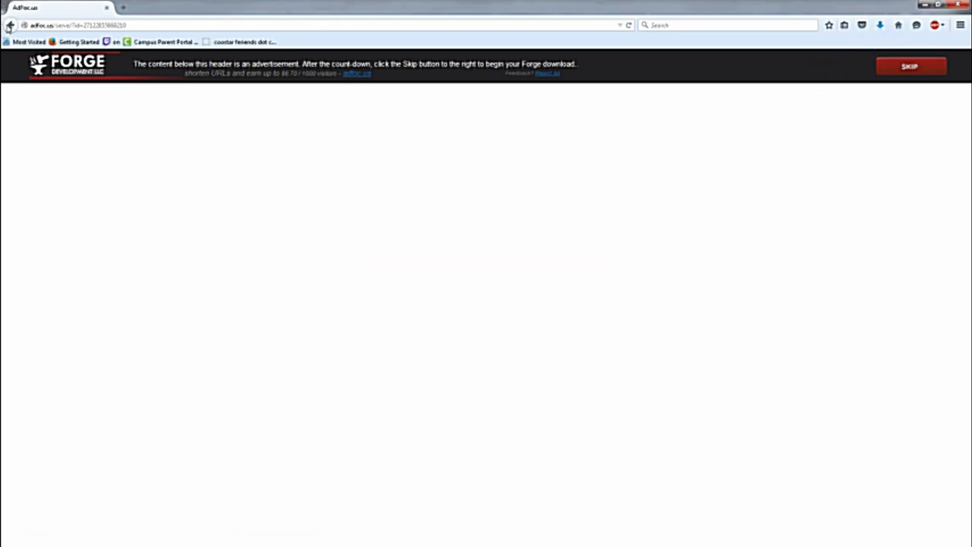
- Go back to the Localized Weather & Stormfronts page and check the browser's list of downloaded files
{"action": "left_click", "coordinate": [9, 26]}
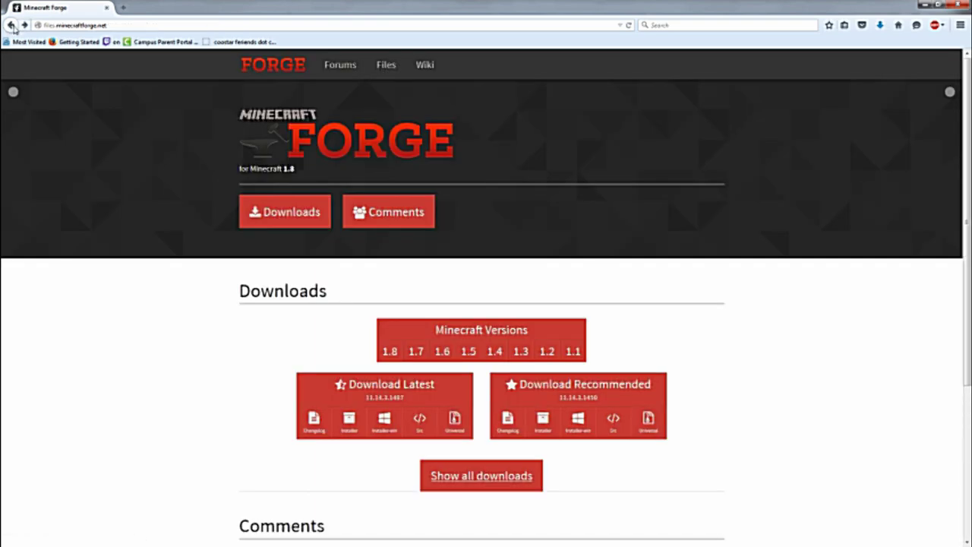
{"action": "left_click", "coordinate": [9, 26]}
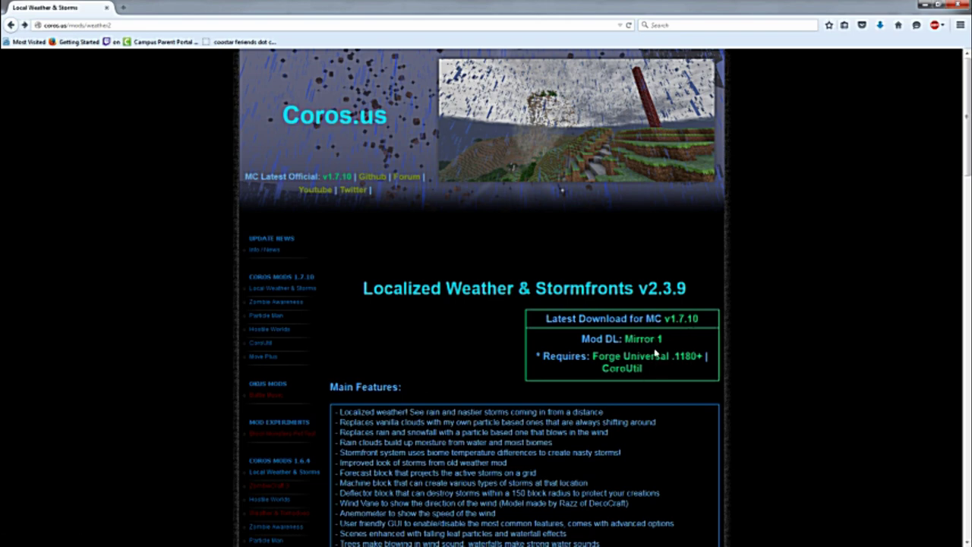
{"action": "left_click", "coordinate": [881, 26]}
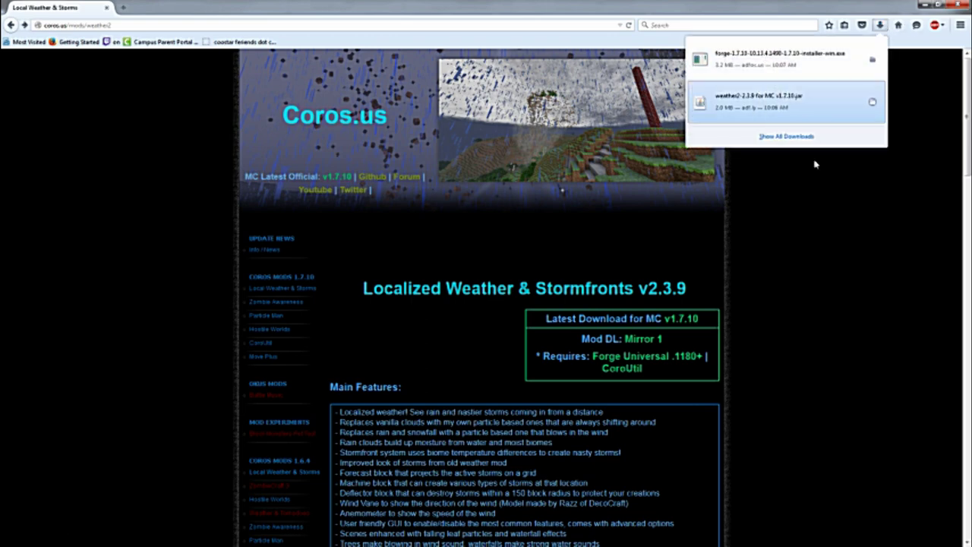
{"action": "left_click", "coordinate": [830, 254]}
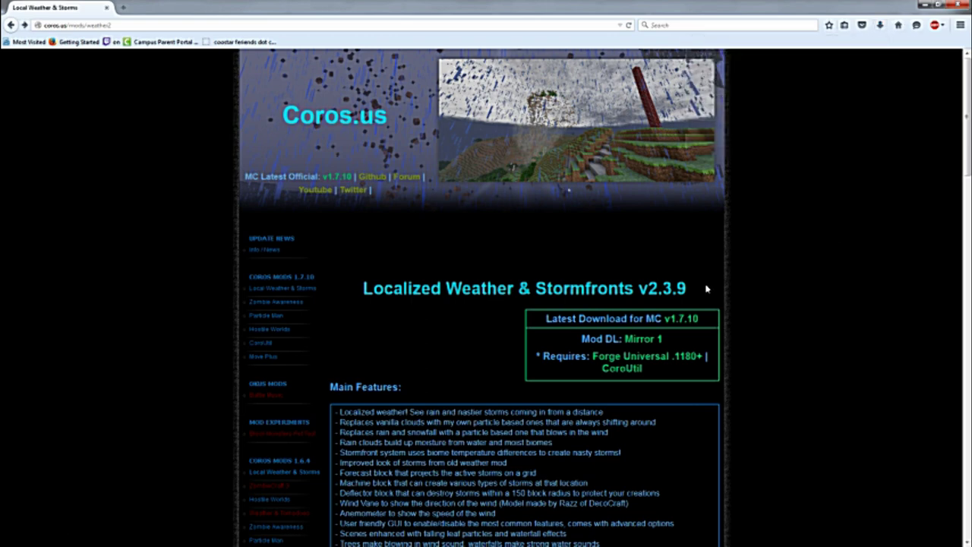
- Open the required CoroUtil mod's page and download coroutil-1.1.3 for MC v1.7.10.jar from its mirror, skipping the ad and saving it
{"action": "left_click", "coordinate": [636, 370]}
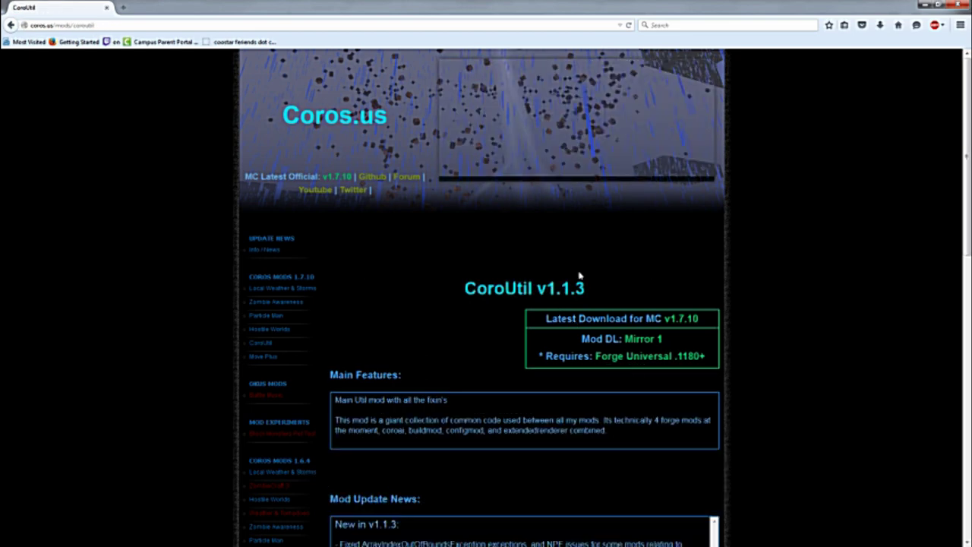
{"action": "scroll", "coordinate": [575, 342], "scroll_direction": "down", "scroll_amount": 2}
{"action": "scroll", "coordinate": [490, 358], "scroll_direction": "down", "scroll_amount": 1}
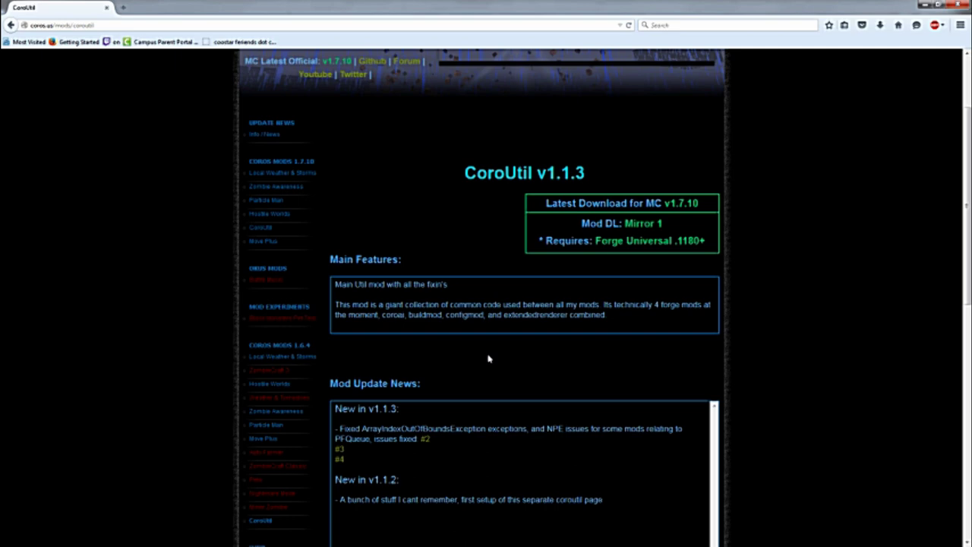
{"action": "scroll", "coordinate": [486, 361], "scroll_direction": "down", "scroll_amount": 3}
{"action": "scroll", "coordinate": [506, 326], "scroll_direction": "up", "scroll_amount": 5}
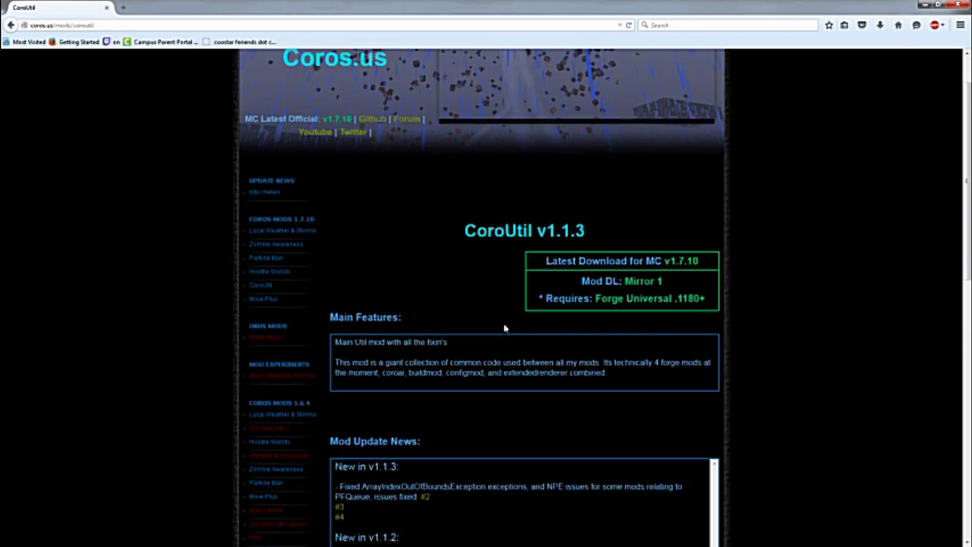
{"action": "left_click", "coordinate": [643, 283]}
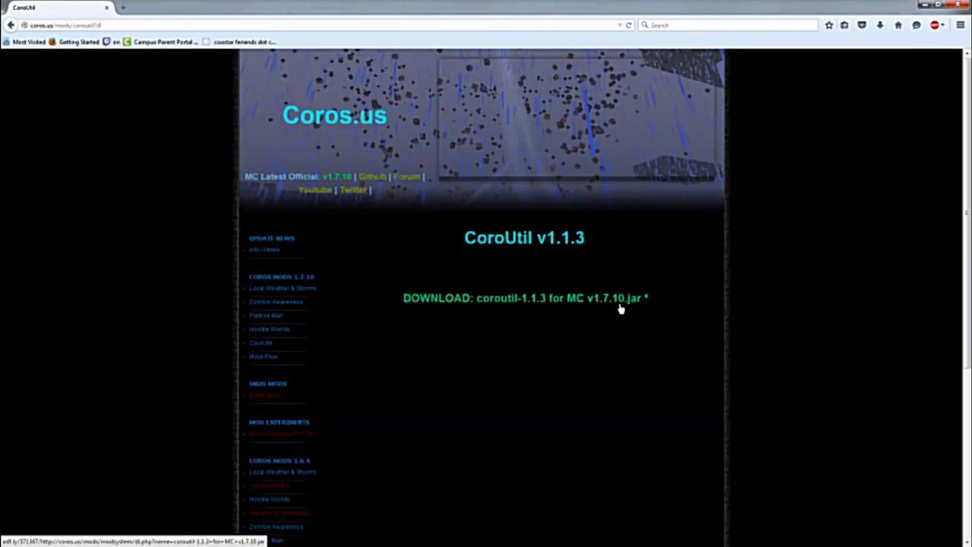
{"action": "left_click", "coordinate": [587, 298]}
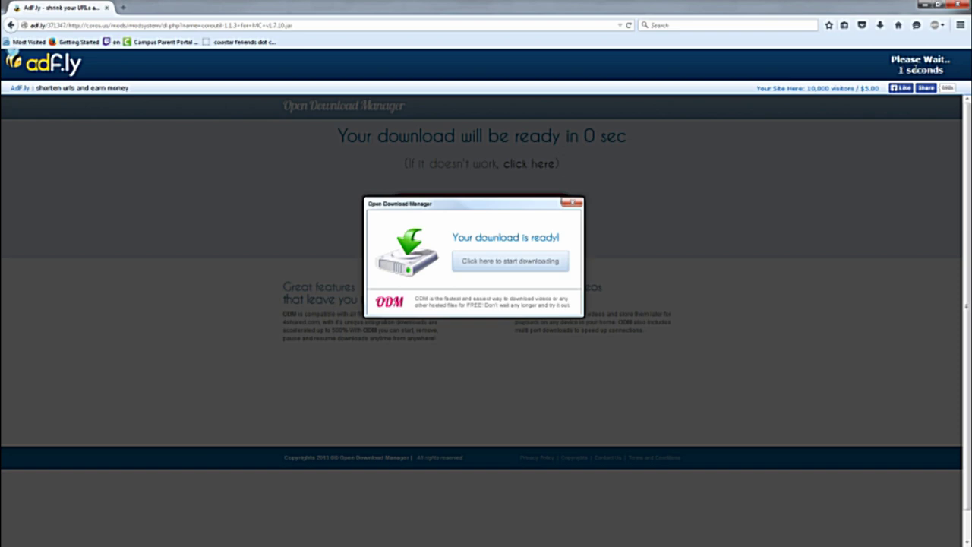
{"action": "left_click", "coordinate": [511, 260]}
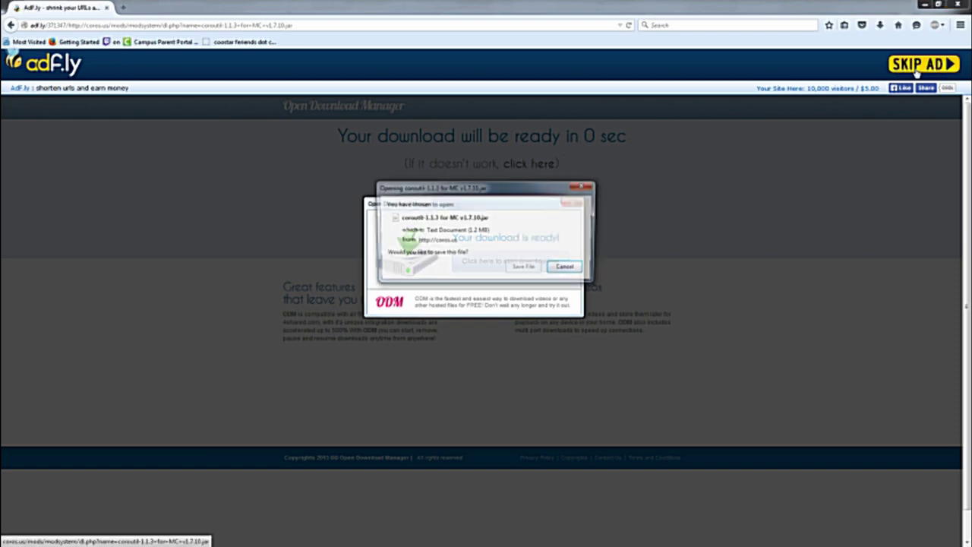
{"action": "left_click", "coordinate": [540, 269]}
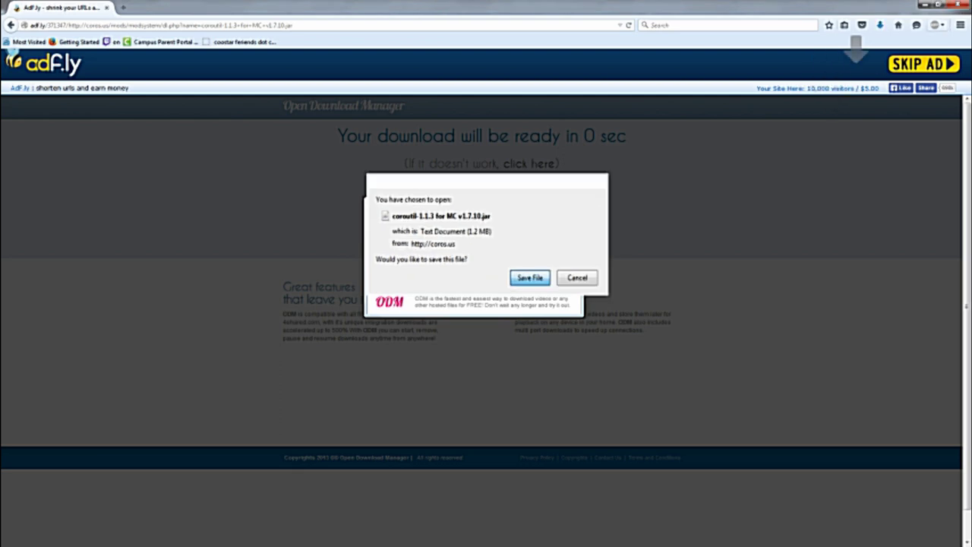
- Open the folder containing the downloaded CoroUtil file and clear the file selection
{"action": "left_click", "coordinate": [880, 26]}
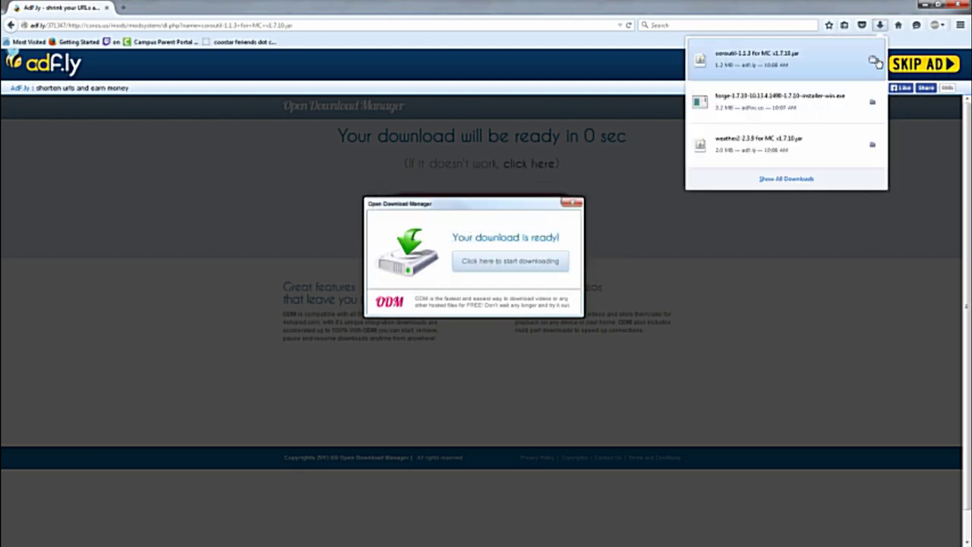
{"action": "left_click", "coordinate": [878, 63]}
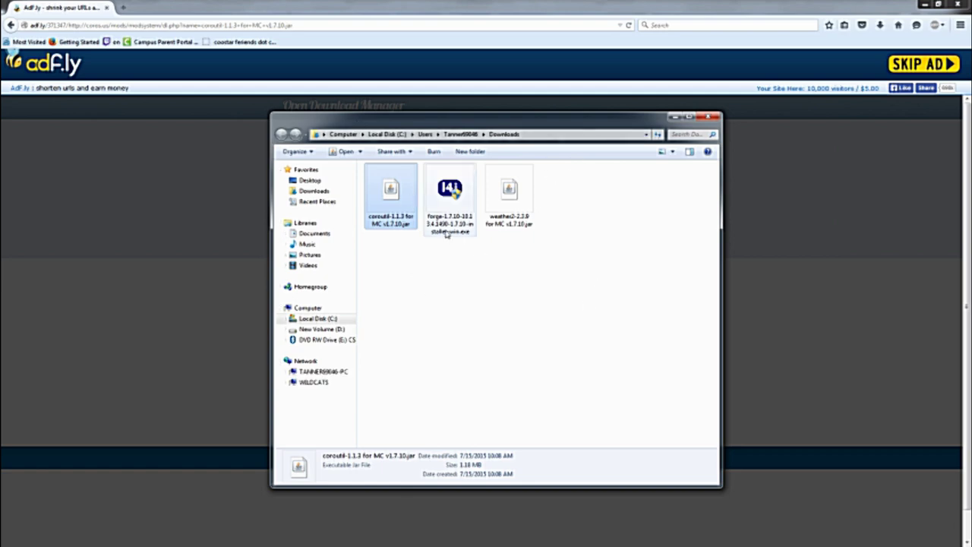
{"action": "left_click", "coordinate": [588, 263]}
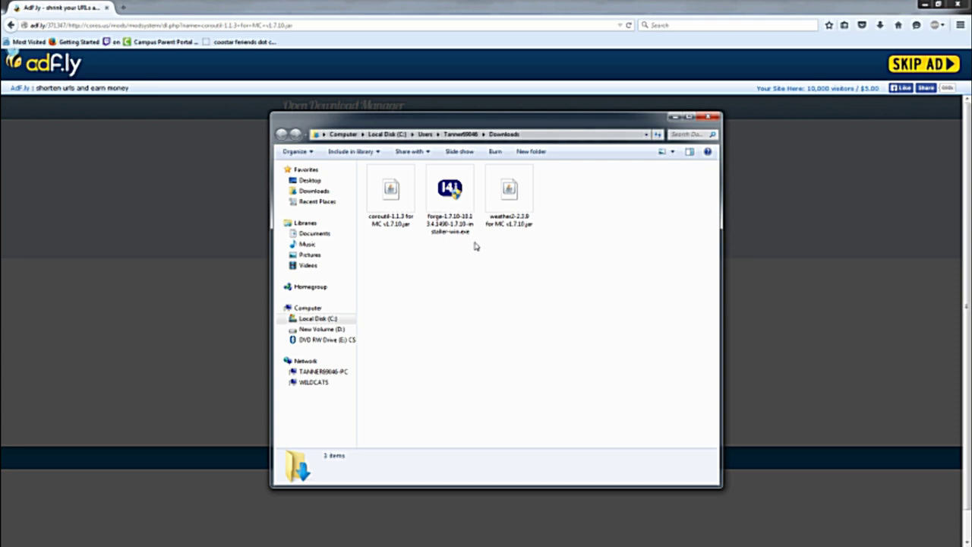
- Run the downloaded Forge 1.7.10 installer and install Forge with the Install client option
{"action": "left_click", "coordinate": [465, 213]}
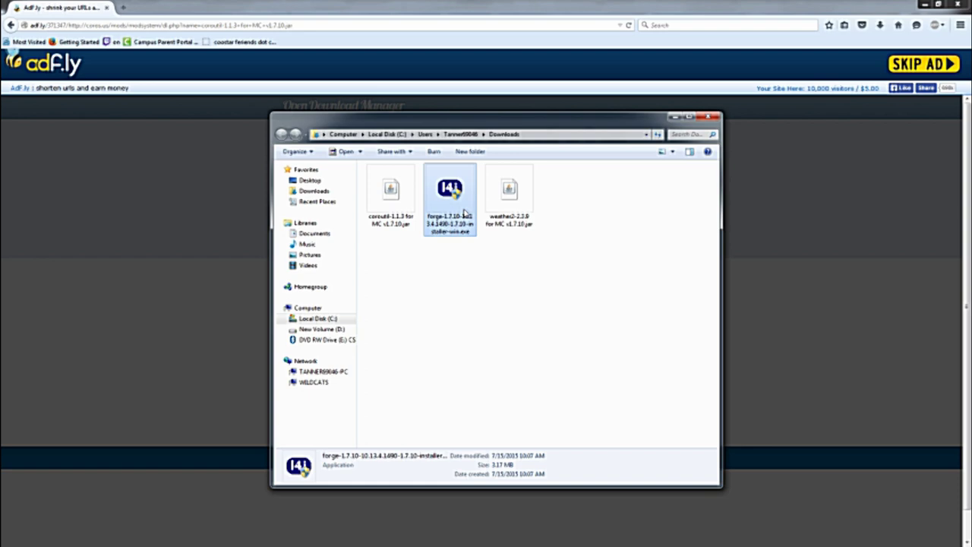
{"action": "double_click", "coordinate": [465, 214]}
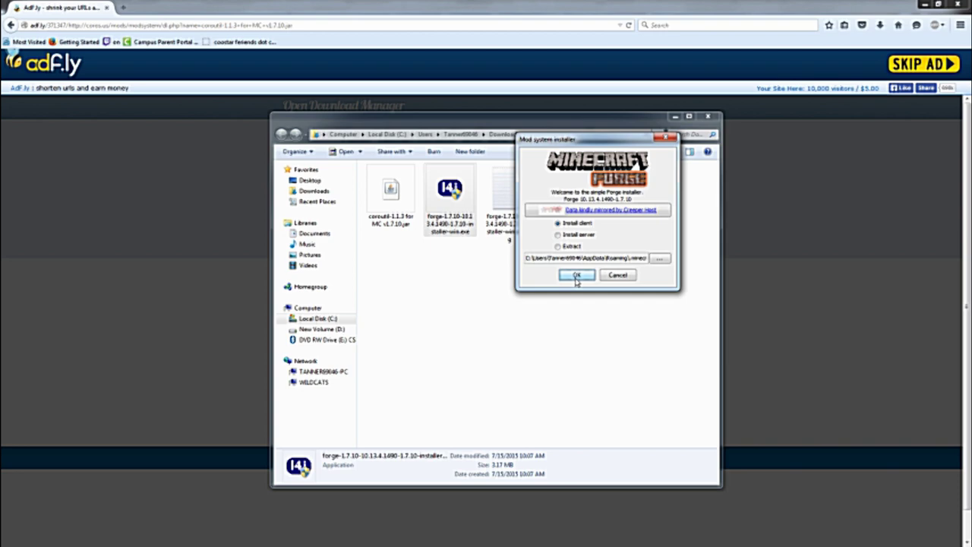
{"action": "left_click", "coordinate": [576, 276]}
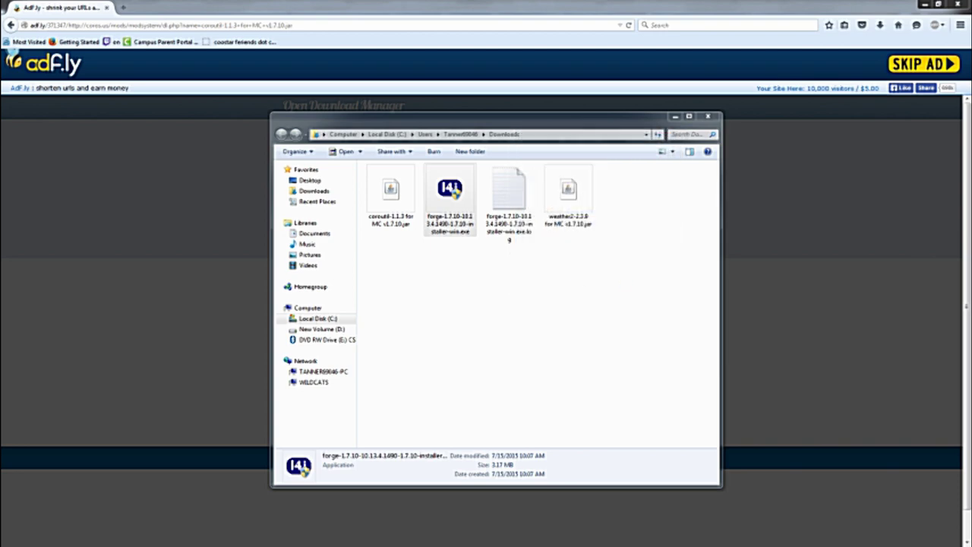
- Open a second file window beside the Downloads folder and go to the %appdata% location
{"action": "left_click", "coordinate": [450, 199]}
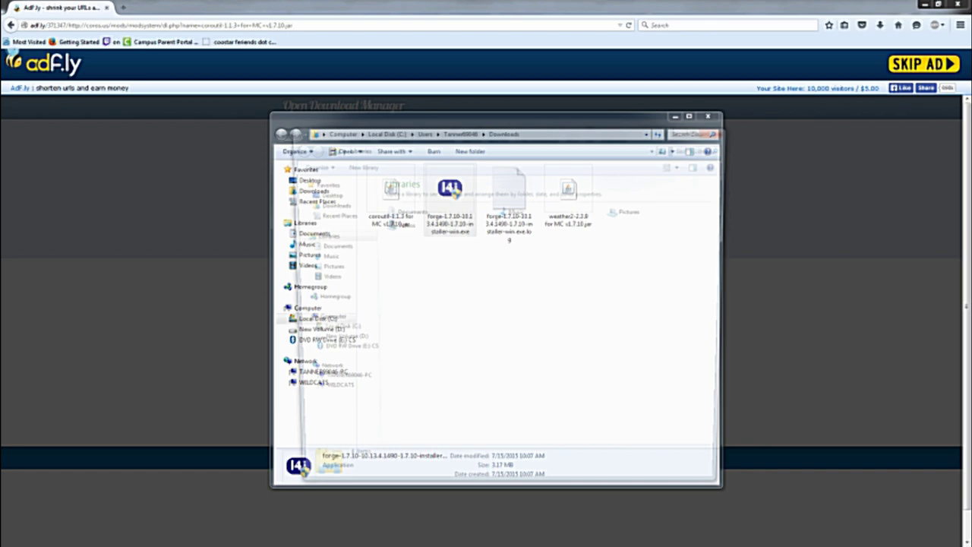
{"action": "left_click_drag", "start_coordinate": [568, 135], "coordinate": [714, 173]}
{"action": "left_click_drag", "start_coordinate": [609, 170], "coordinate": [540, 191]}
{"action": "left_click", "coordinate": [540, 203]}
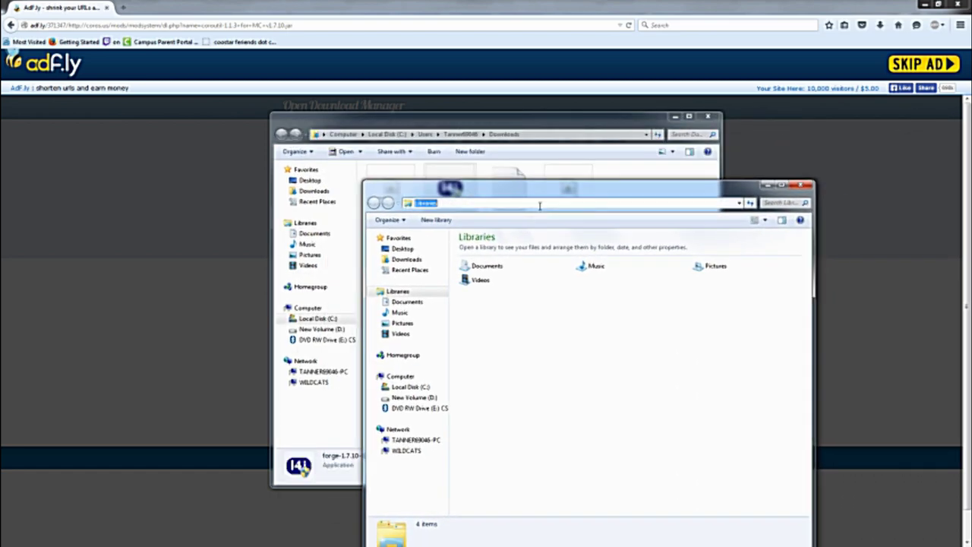
{"action": "key", "text": "BackSpace"}
{"action": "type", "text": "%a"}
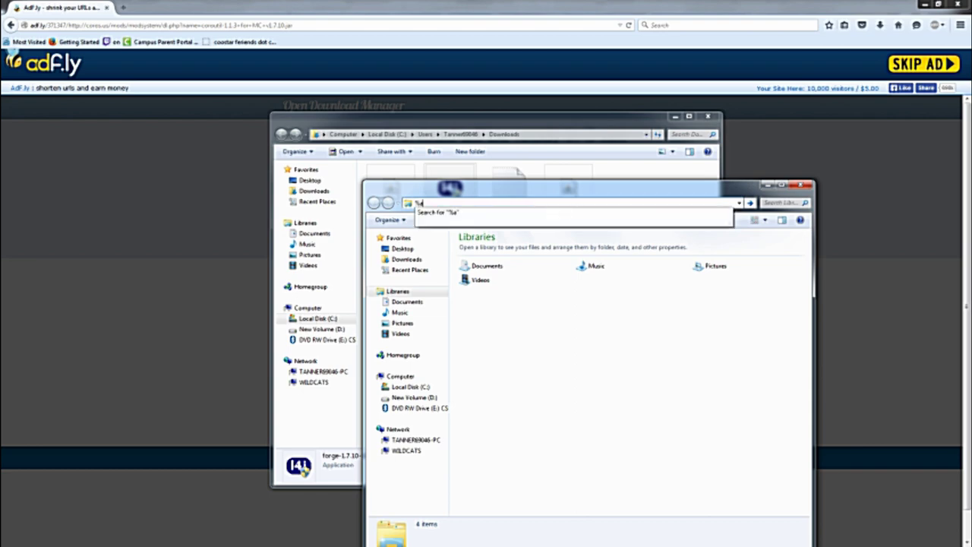
{"action": "type", "text": "ppdata%"}
{"action": "key", "text": "Return"}
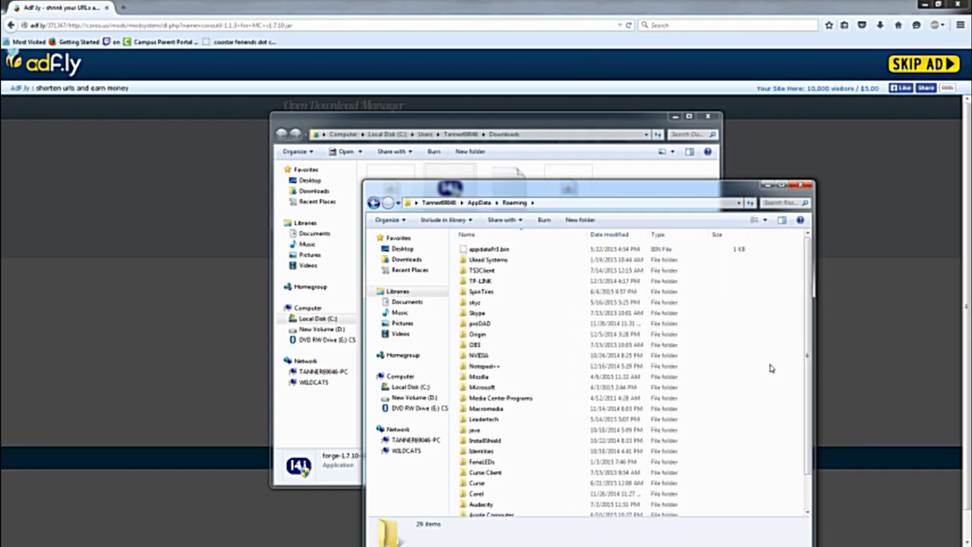
- Open the .minecraft folder in Roaming and go into its mods folder
{"action": "left_click_drag", "start_coordinate": [809, 359], "coordinate": [809, 414]}
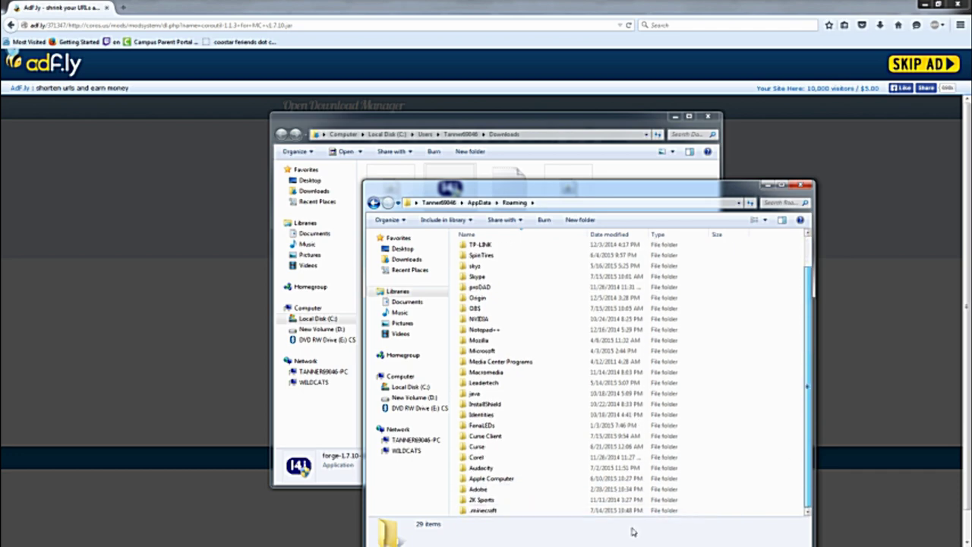
{"action": "left_click", "coordinate": [505, 512]}
{"action": "scroll", "coordinate": [509, 471], "scroll_direction": "up", "scroll_amount": 1}
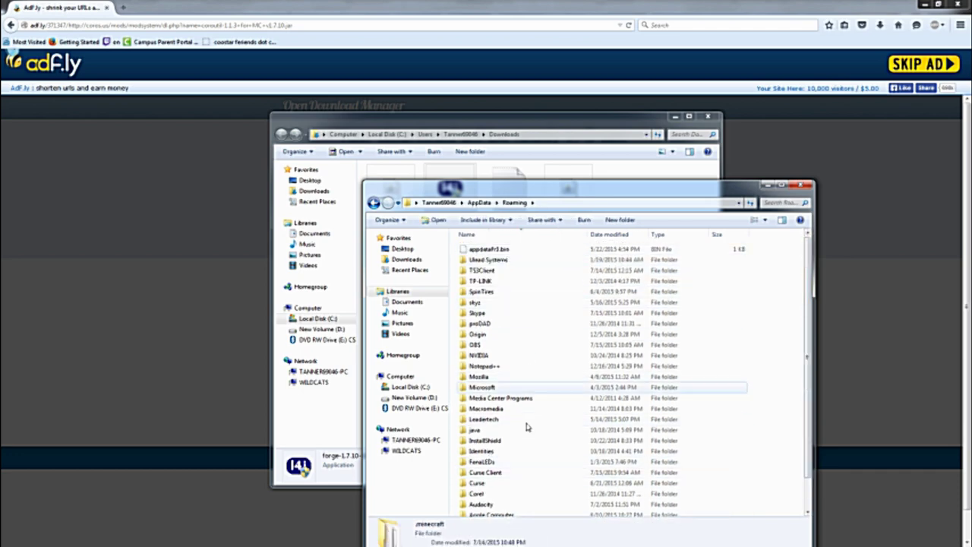
{"action": "scroll", "coordinate": [540, 456], "scroll_direction": "down", "scroll_amount": 1}
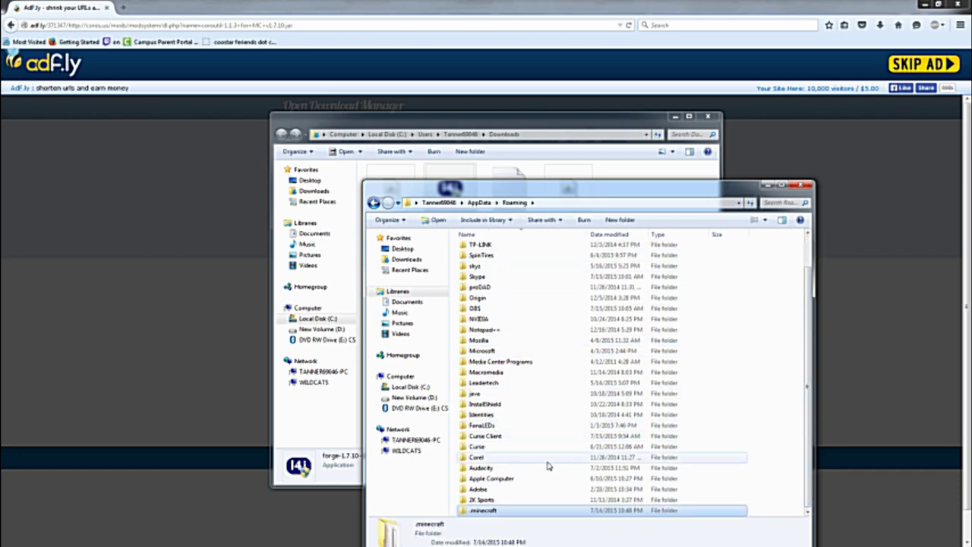
{"action": "left_click", "coordinate": [525, 515]}
{"action": "left_click", "coordinate": [524, 515]}
{"action": "double_click", "coordinate": [522, 514]}
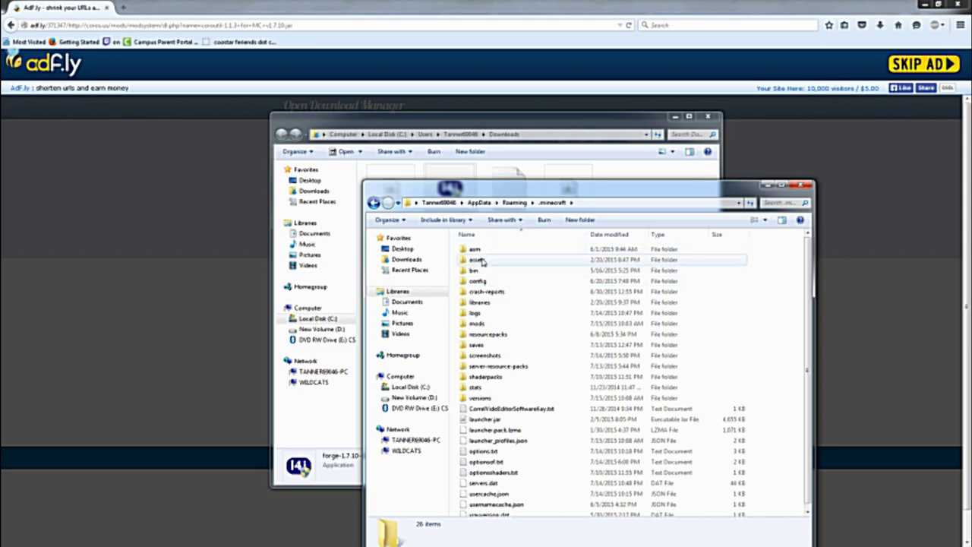
{"action": "left_click", "coordinate": [480, 325]}
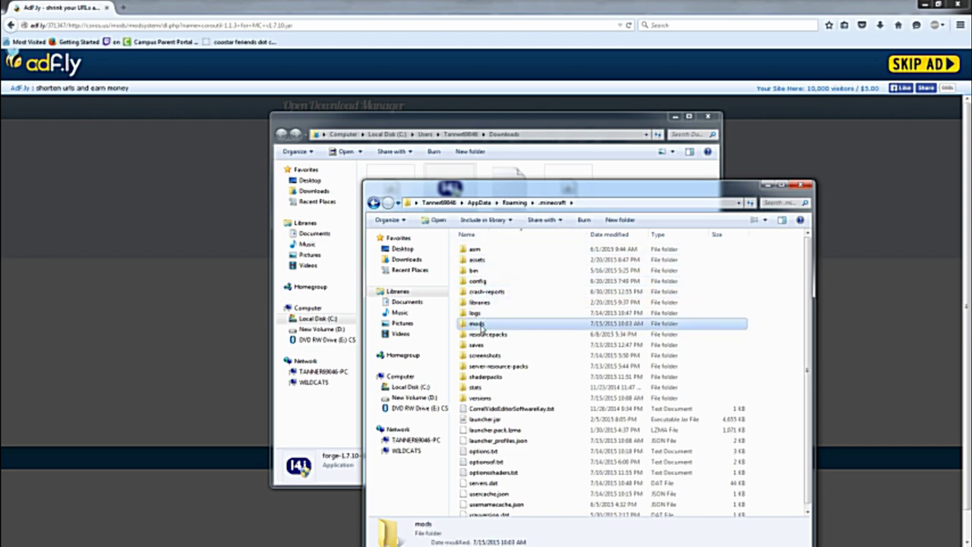
{"action": "double_click", "coordinate": [495, 327]}
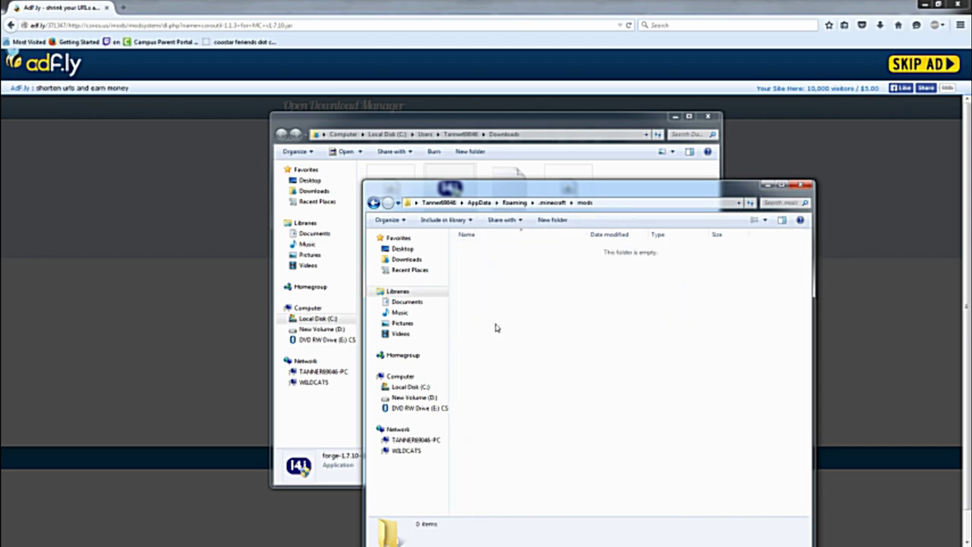
- Move weather2-2.3.9 for MC v1.7.10.jar and coroutil-1.1.3 for MC v1.7.10.jar from Downloads into the mods folder
{"action": "left_click_drag", "start_coordinate": [586, 199], "coordinate": [843, 167]}
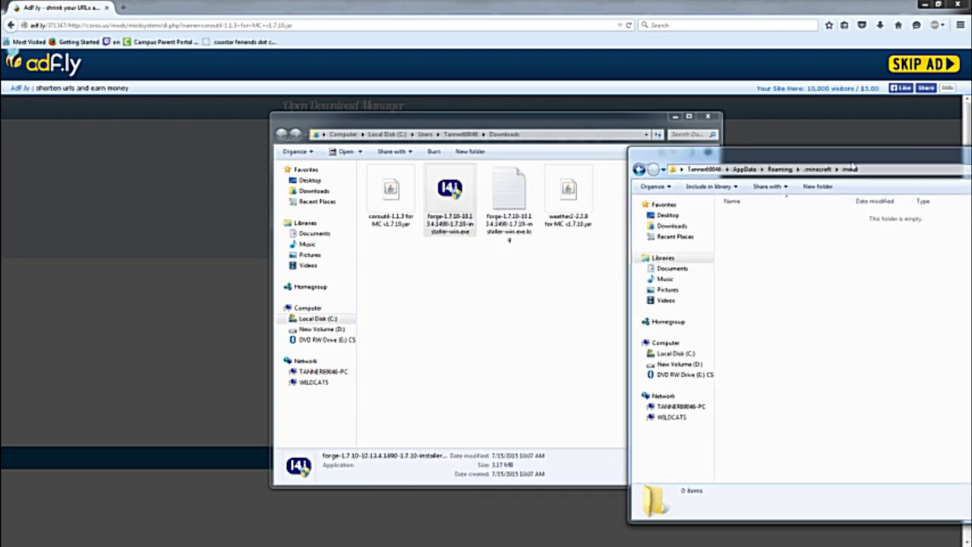
{"action": "left_click", "coordinate": [564, 212]}
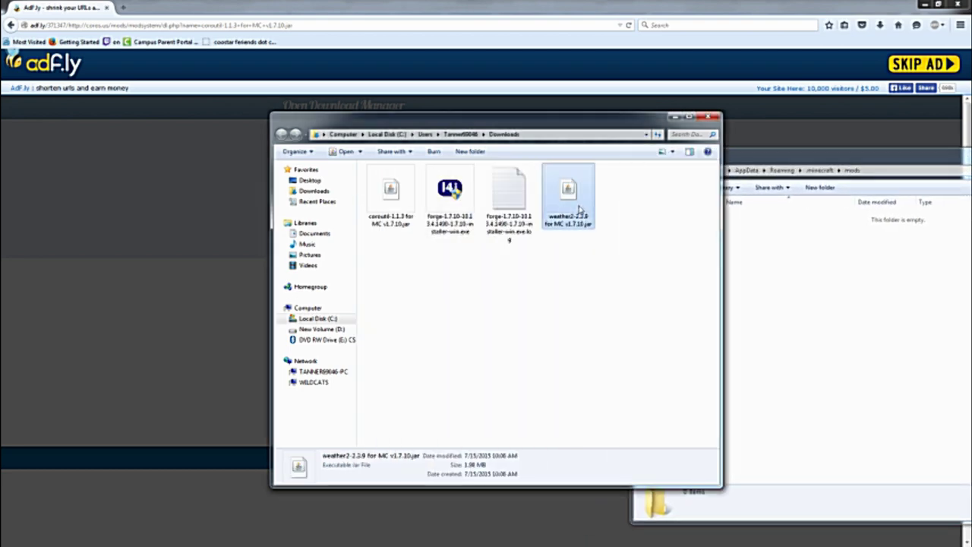
{"action": "left_click_drag", "start_coordinate": [581, 210], "coordinate": [762, 263]}
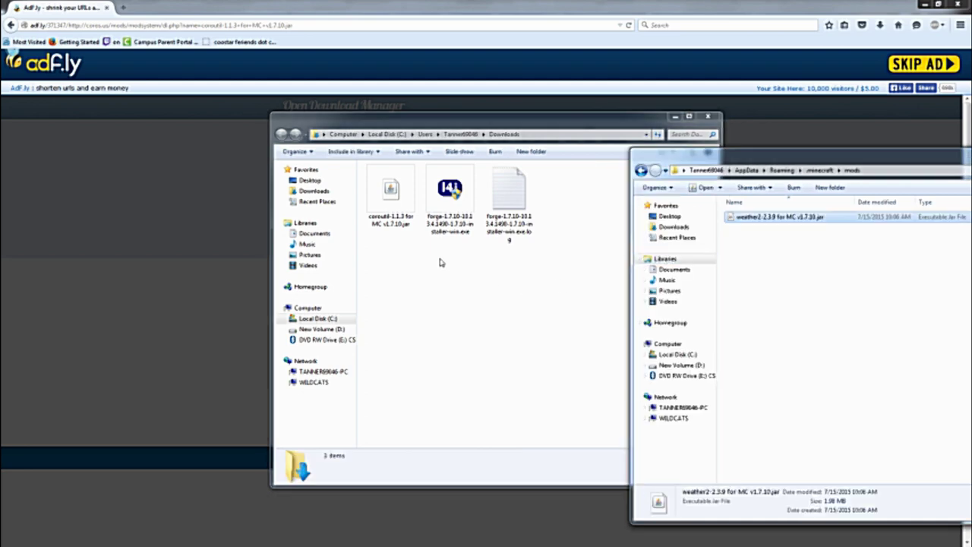
{"action": "left_click_drag", "start_coordinate": [390, 191], "coordinate": [747, 300]}
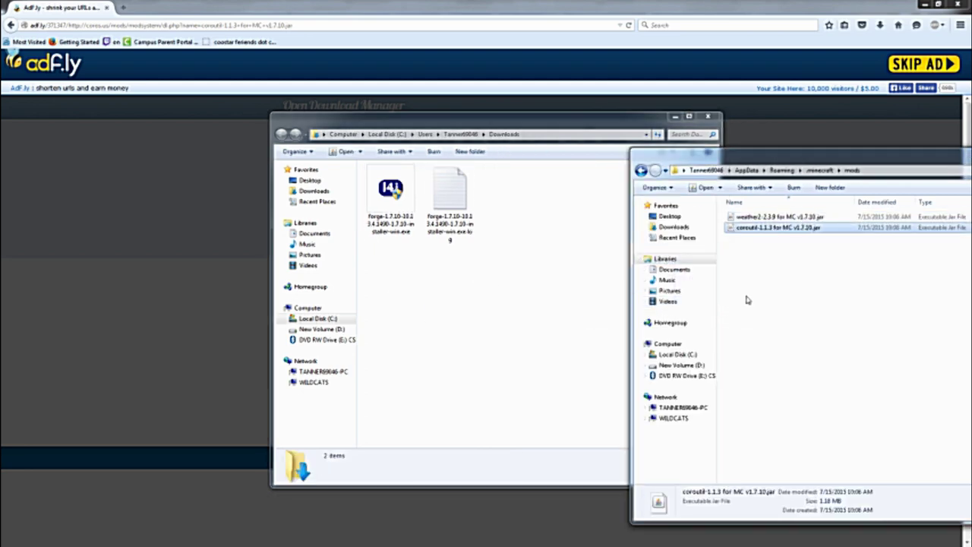
{"action": "left_click", "coordinate": [700, 121]}
- Switch to the Minecraft Launcher, set the 1.8-ShadersMod profile to release 1.7.10-Forge10.13.3.1401-1710ls, save it and launch the game
{"action": "key", "text": "alt+Tab"}
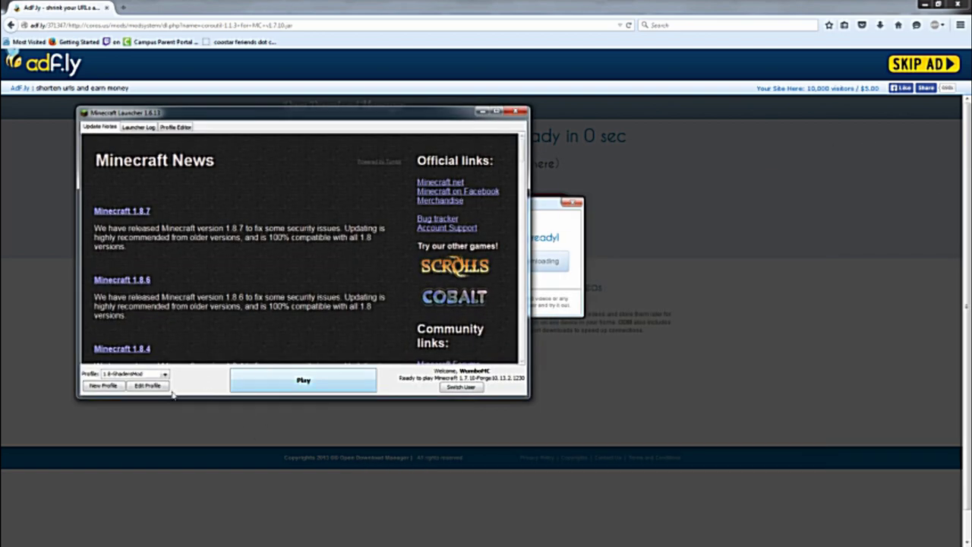
{"action": "left_click", "coordinate": [148, 385]}
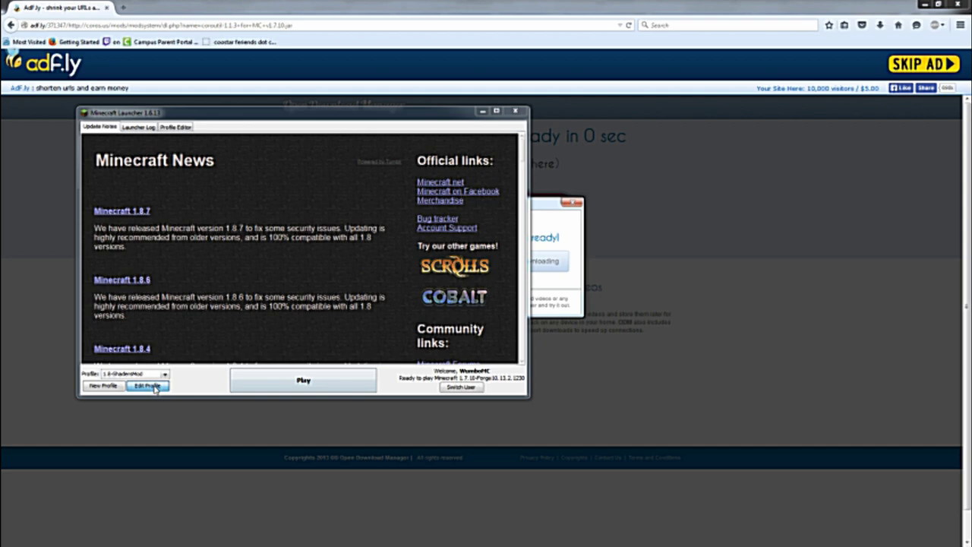
{"action": "left_click", "coordinate": [304, 294]}
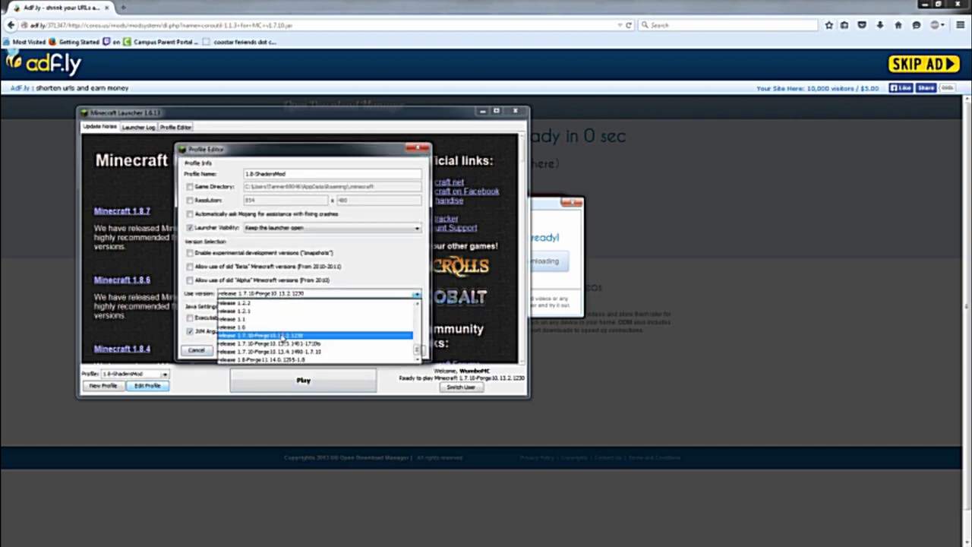
{"action": "left_click", "coordinate": [292, 344]}
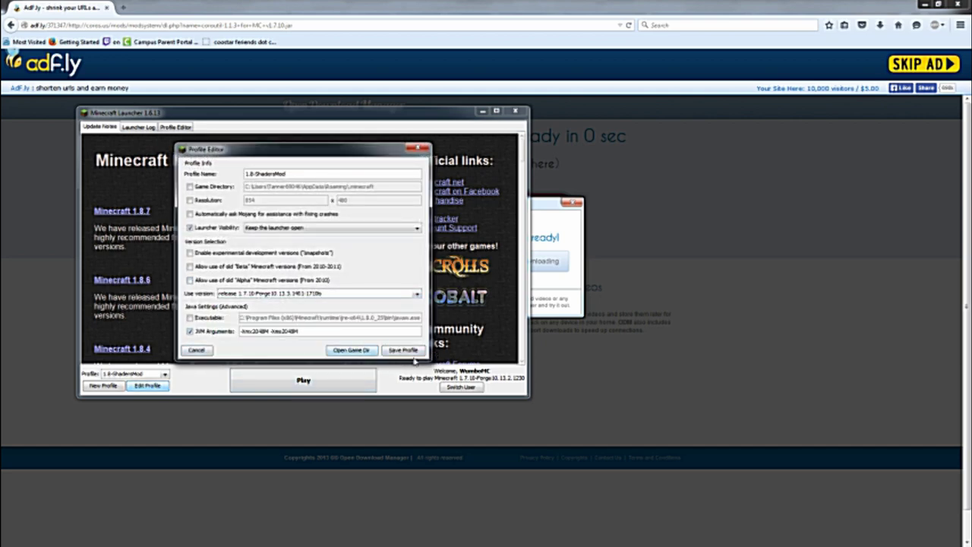
{"action": "left_click", "coordinate": [403, 350]}
{"action": "left_click", "coordinate": [304, 380]}
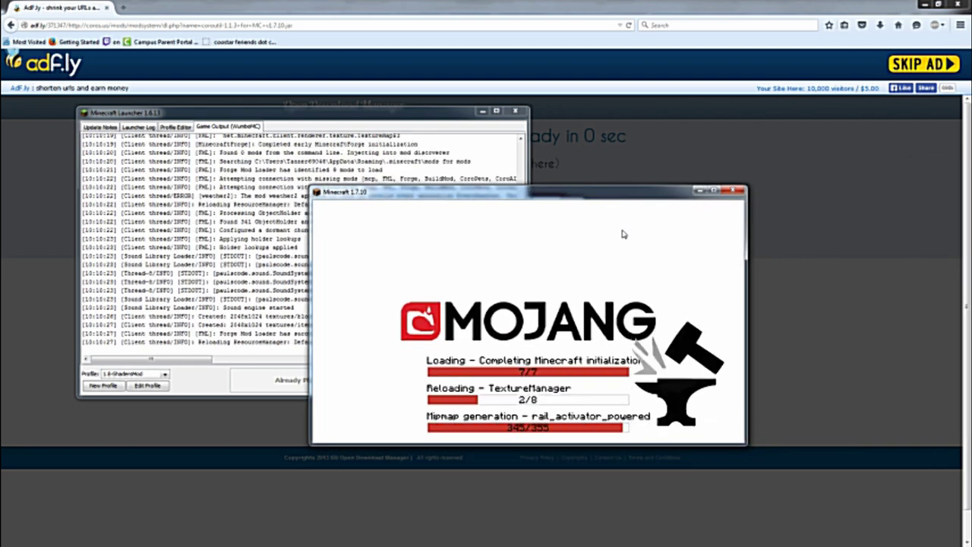
- Maximize the game window and view the Localized Weather & Storms entry in the mod list
{"action": "left_click", "coordinate": [715, 191]}
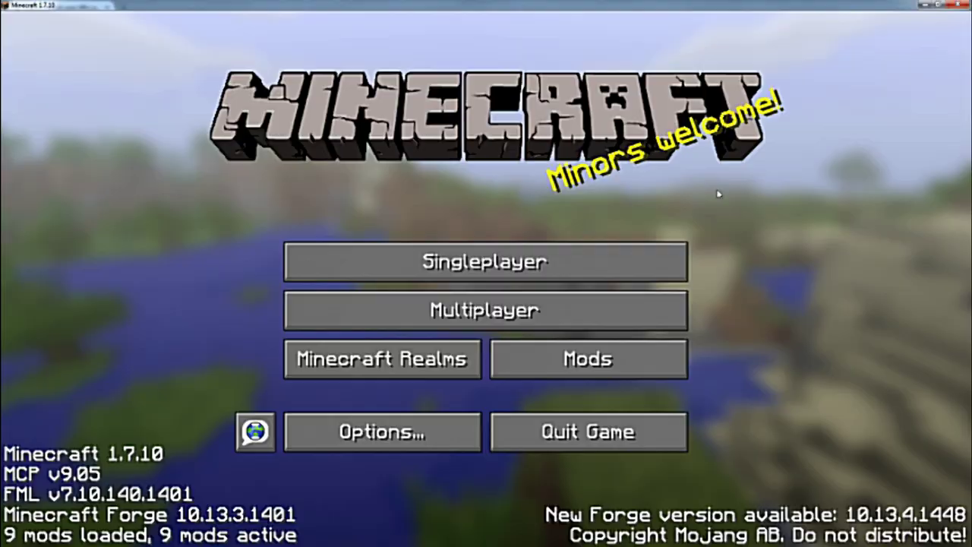
{"action": "left_click", "coordinate": [589, 359]}
{"action": "scroll", "coordinate": [130, 322], "scroll_direction": "down", "scroll_amount": 3}
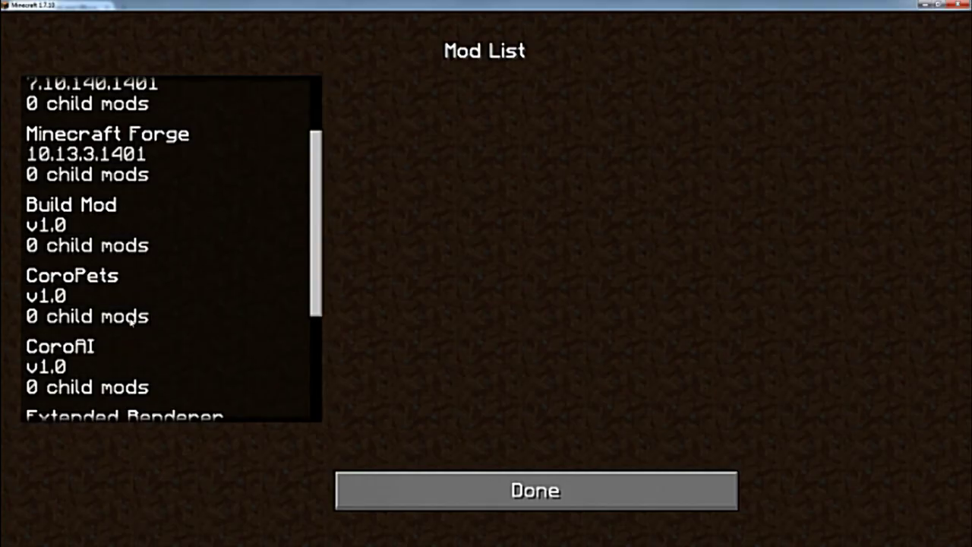
{"action": "scroll", "coordinate": [130, 327], "scroll_direction": "down", "scroll_amount": 5}
{"action": "left_click", "coordinate": [160, 363]}
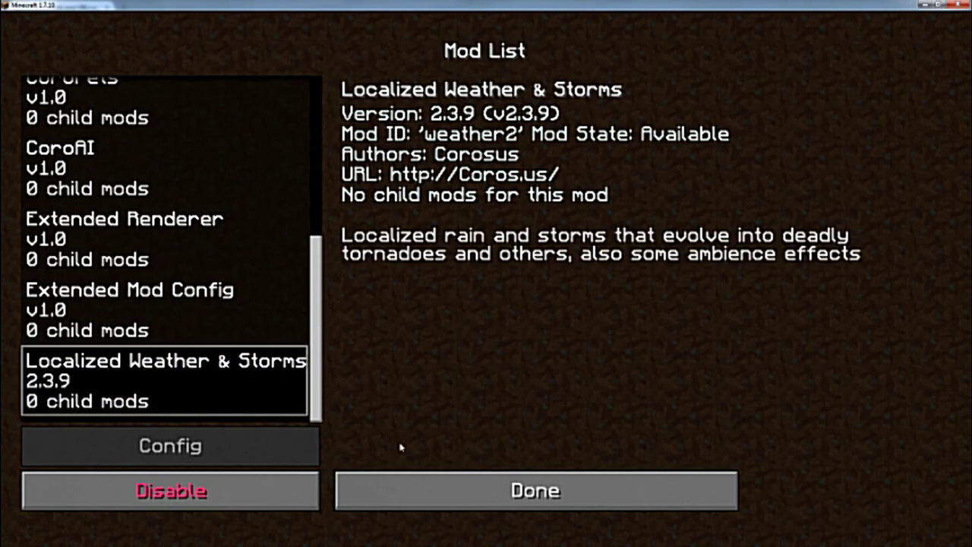
{"action": "left_click", "coordinate": [444, 478]}
- Load the singleplayer world named New World, agreeing to continue despite the missing blocks and items
{"action": "left_click", "coordinate": [490, 260]}
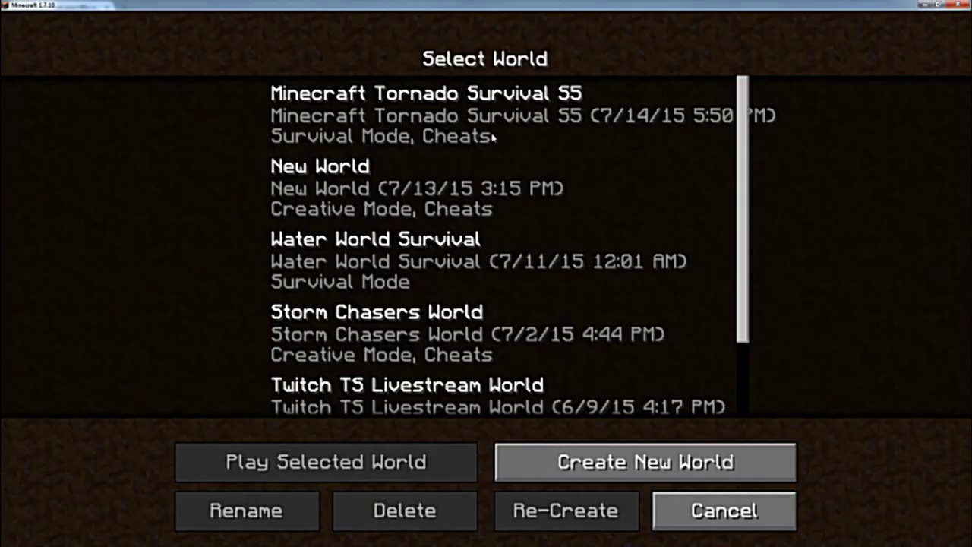
{"action": "double_click", "coordinate": [477, 182]}
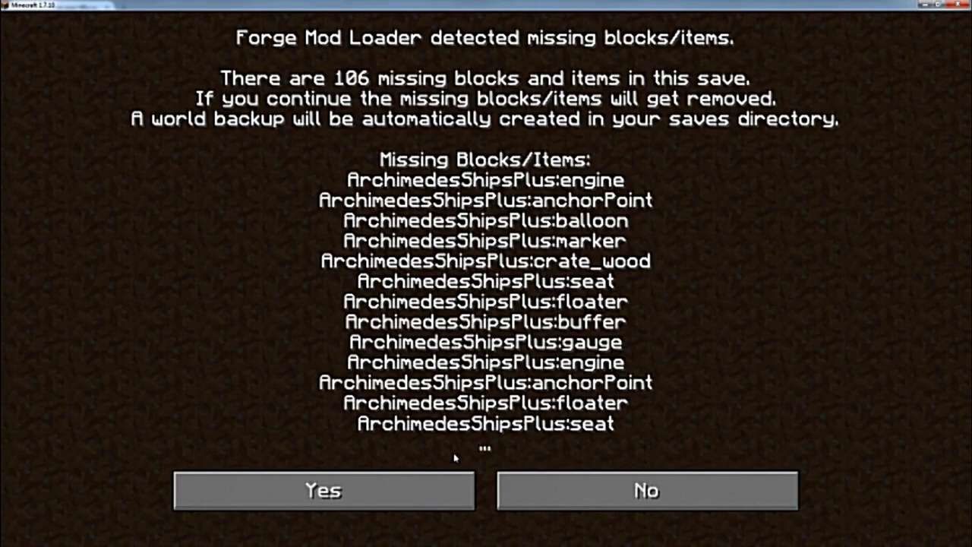
{"action": "left_click", "coordinate": [386, 492]}
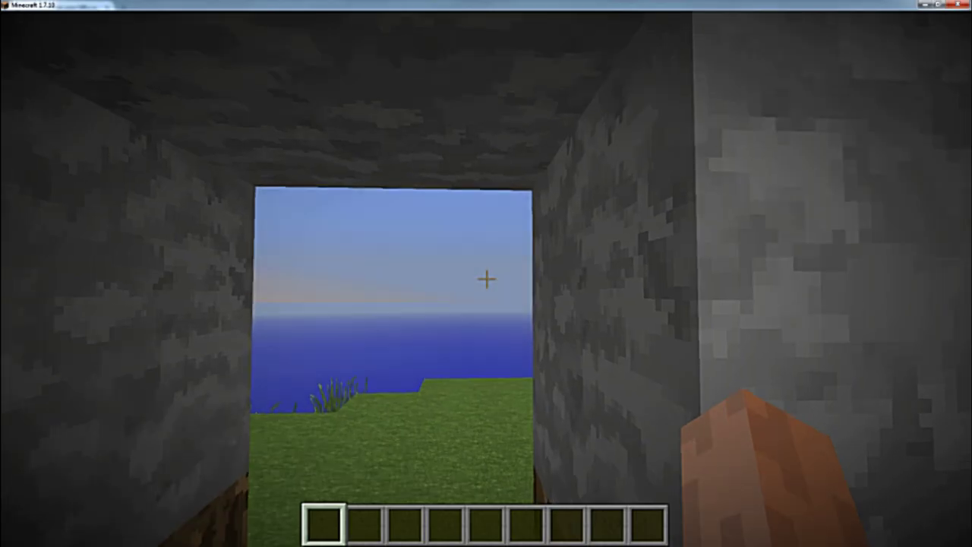
- Fly up beside the stone tower and put a Weather Forecast block from Weather2 Items into the first hotbar slot
{"action": "key", "text": "w"}
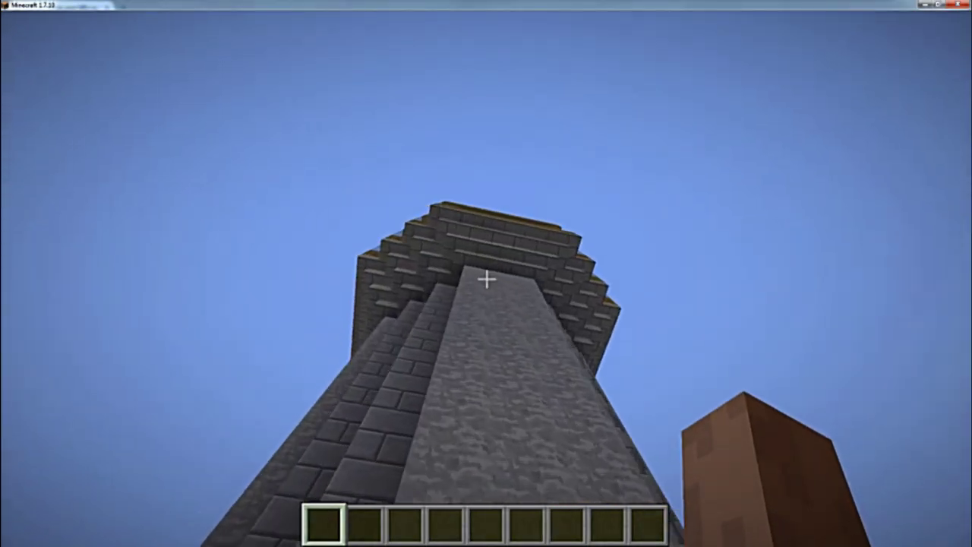
{"action": "key", "text": "s"}
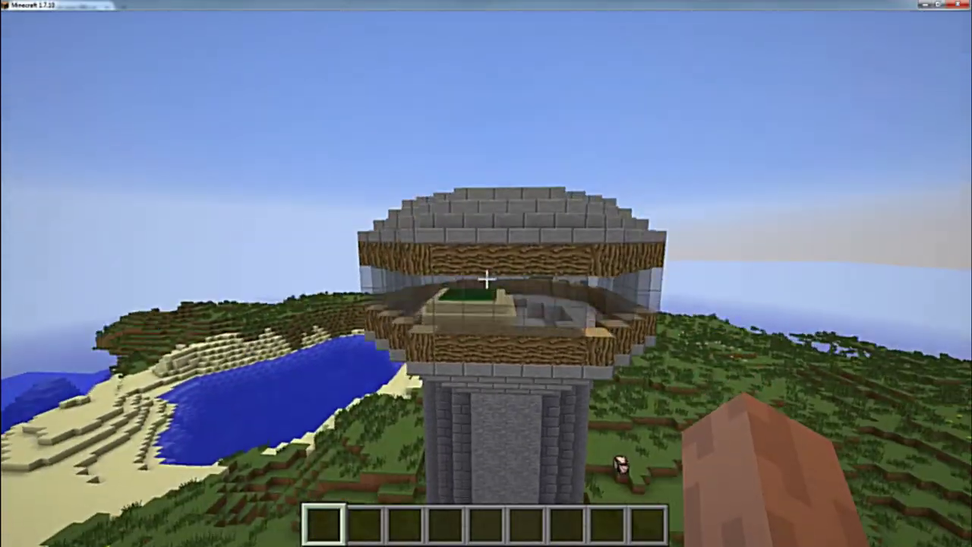
{"action": "key", "text": "e"}
{"action": "left_click", "coordinate": [662, 59]}
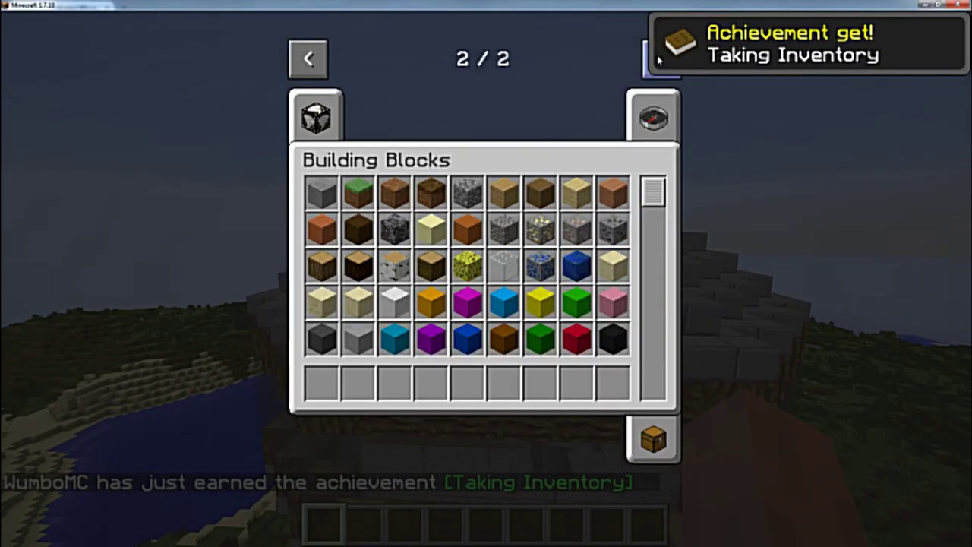
{"action": "left_click", "coordinate": [325, 100]}
{"action": "left_click", "coordinate": [430, 194]}
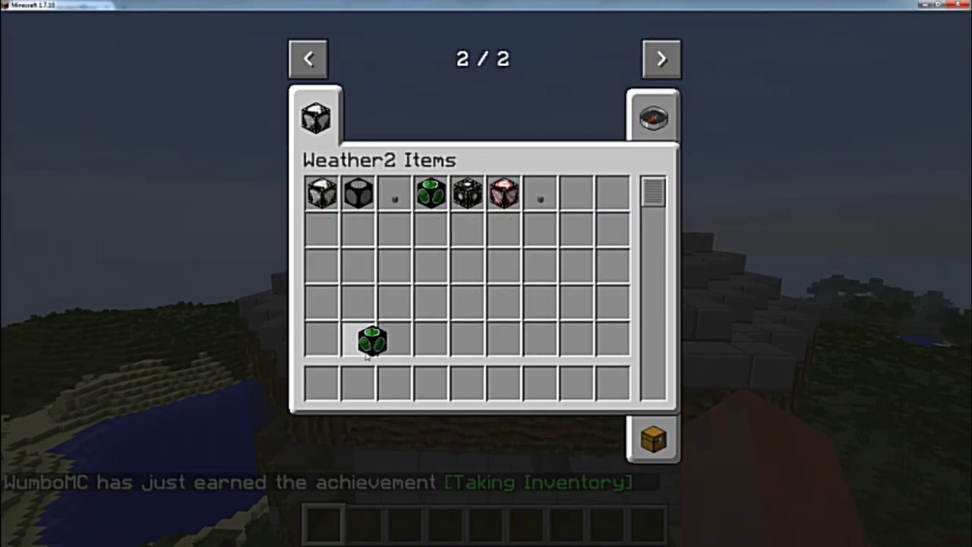
{"action": "left_click", "coordinate": [339, 373]}
{"action": "key", "text": "e"}
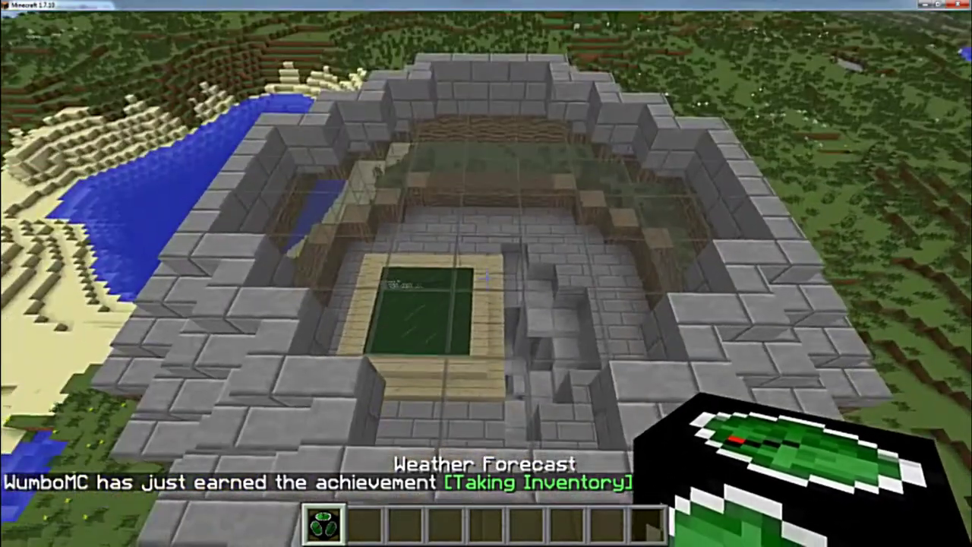
- Place the Weather Forecast block on the tower's glass roof and hit it with the empty second hotbar slot selected
{"action": "right_click", "coordinate": [487, 280]}
{"action": "key", "text": "2"}
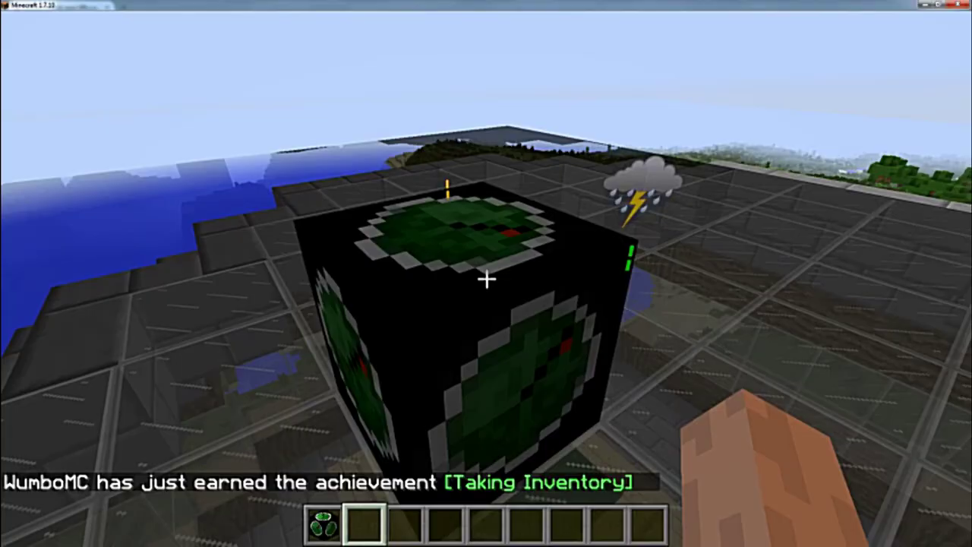
{"action": "left_click", "coordinate": [486, 279]}
- Look over the Weather2 Items, including the Anemometer, and clear the Weather Forecast block from the hotbar
{"action": "key", "text": "e"}
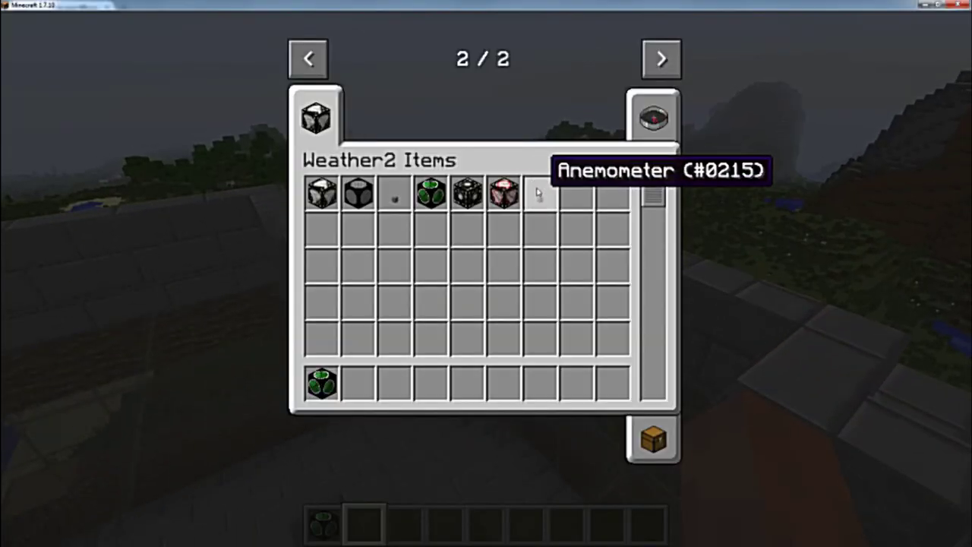
{"action": "key", "text": "e"}
{"action": "key", "text": "e"}
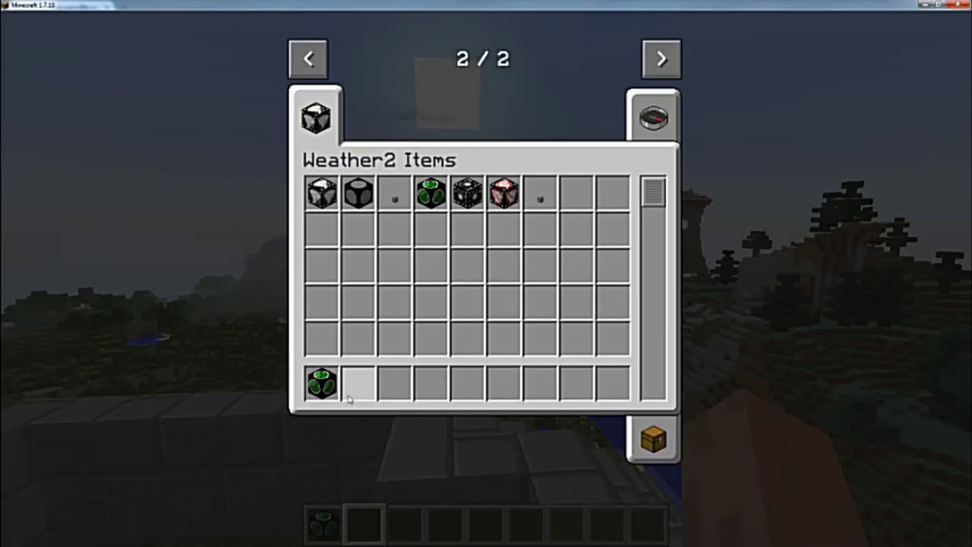
{"action": "key", "text": "e"}
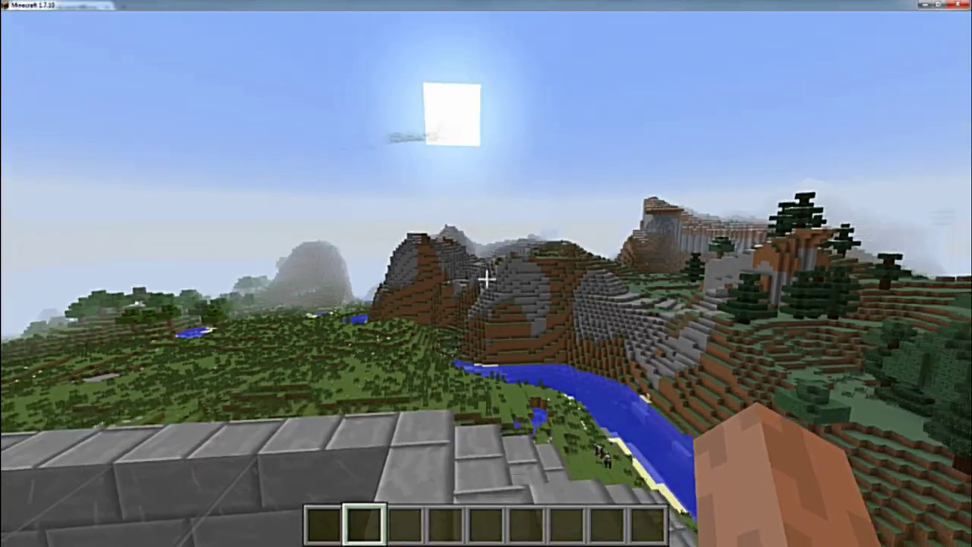
- Cycle the camera perspectives back to first person and fly out over the grassland to view the storm clouds
{"action": "key", "text": "F5"}
{"action": "key", "text": "F5"}
{"action": "key", "text": "F5"}
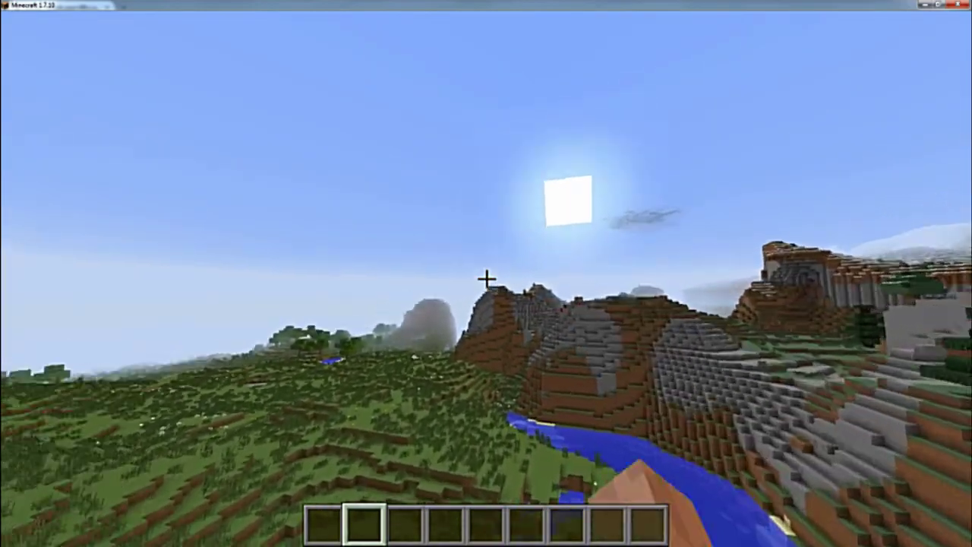
{"action": "key", "text": "w"}
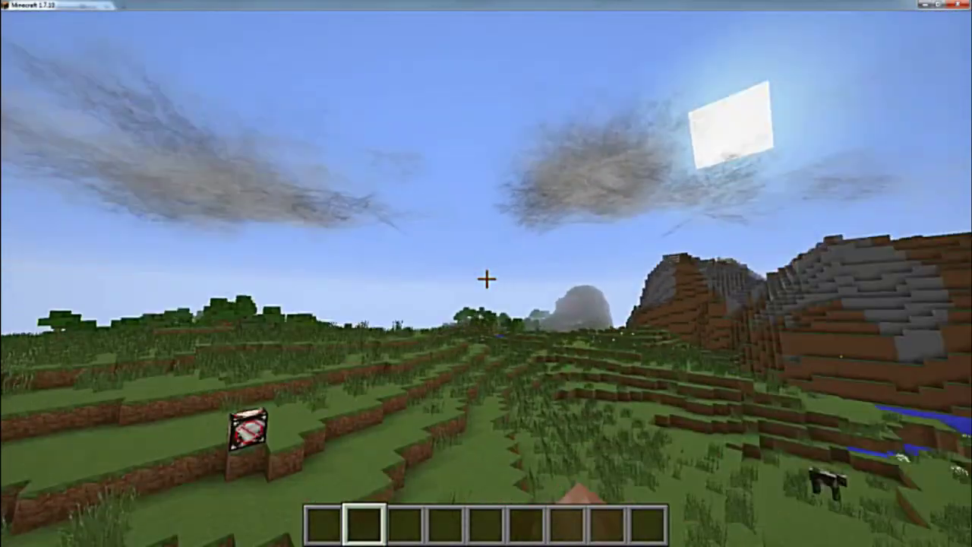
- Create an F2 storm with the /weather2 storm create command and view the character from the front in third person
{"action": "key", "text": "e"}
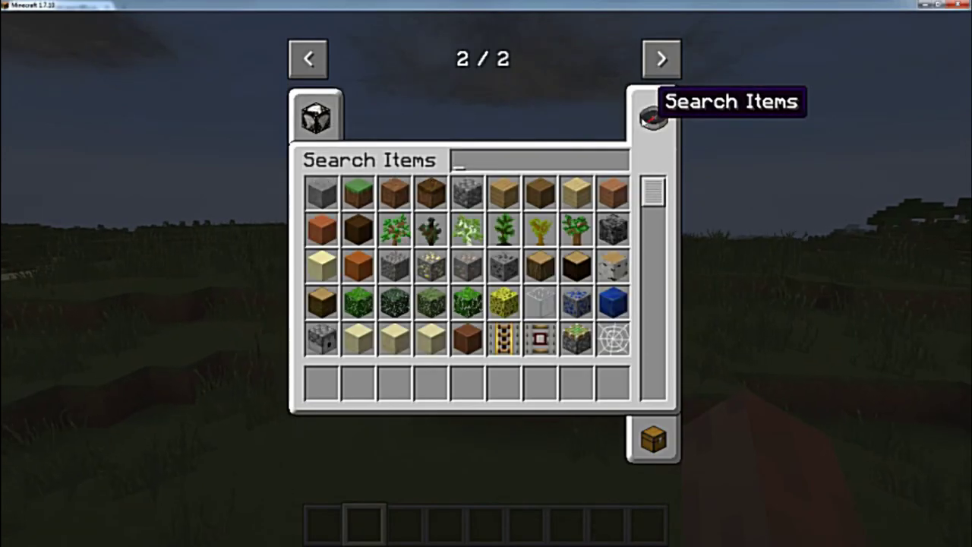
{"action": "key", "text": "Escape"}
{"action": "key", "text": "slash"}
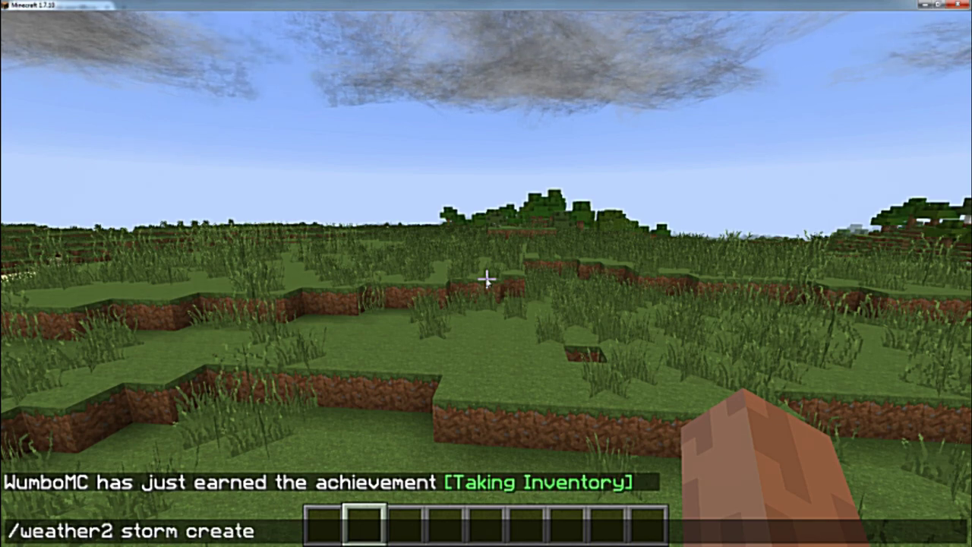
{"action": "key", "text": "F5"}
{"action": "key", "text": "F5"}
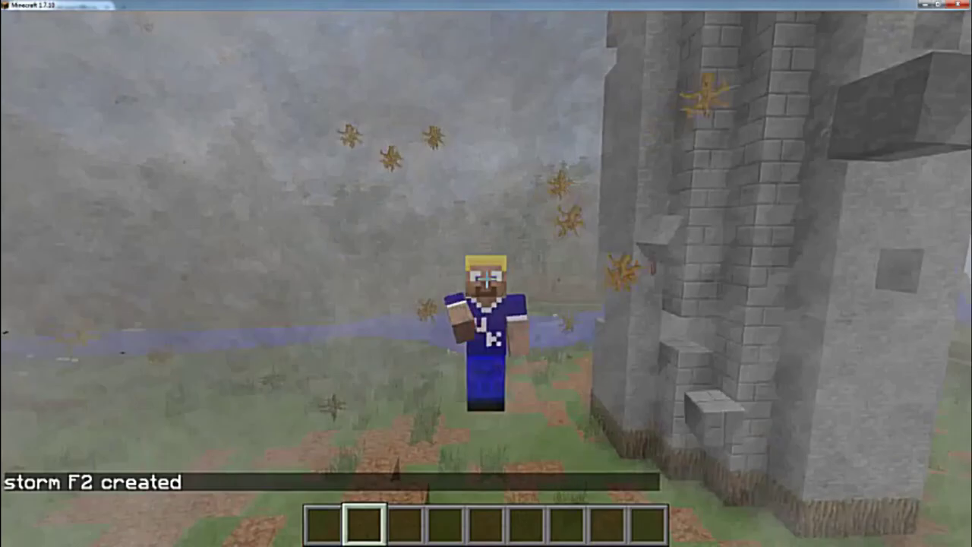
- Open the creative inventory at its item search
{"action": "key", "text": "e"}
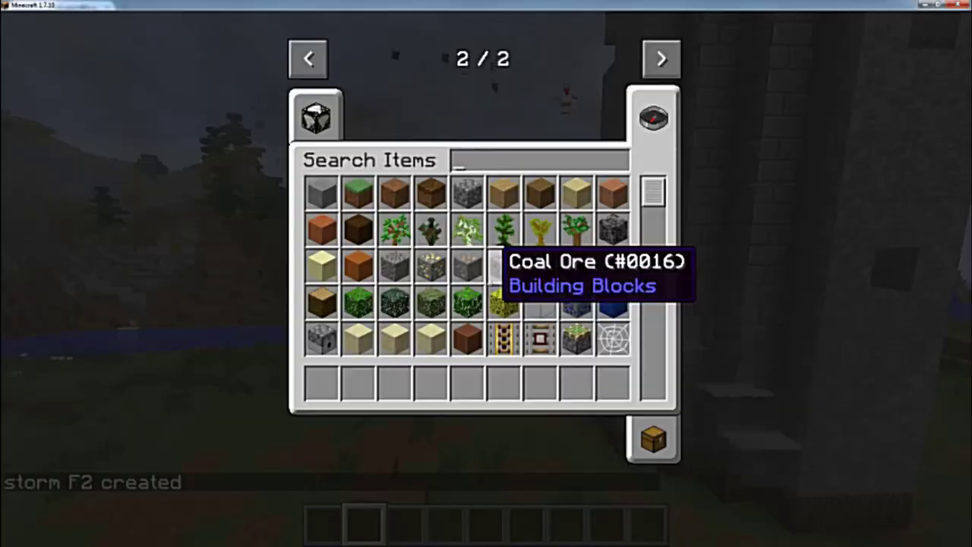